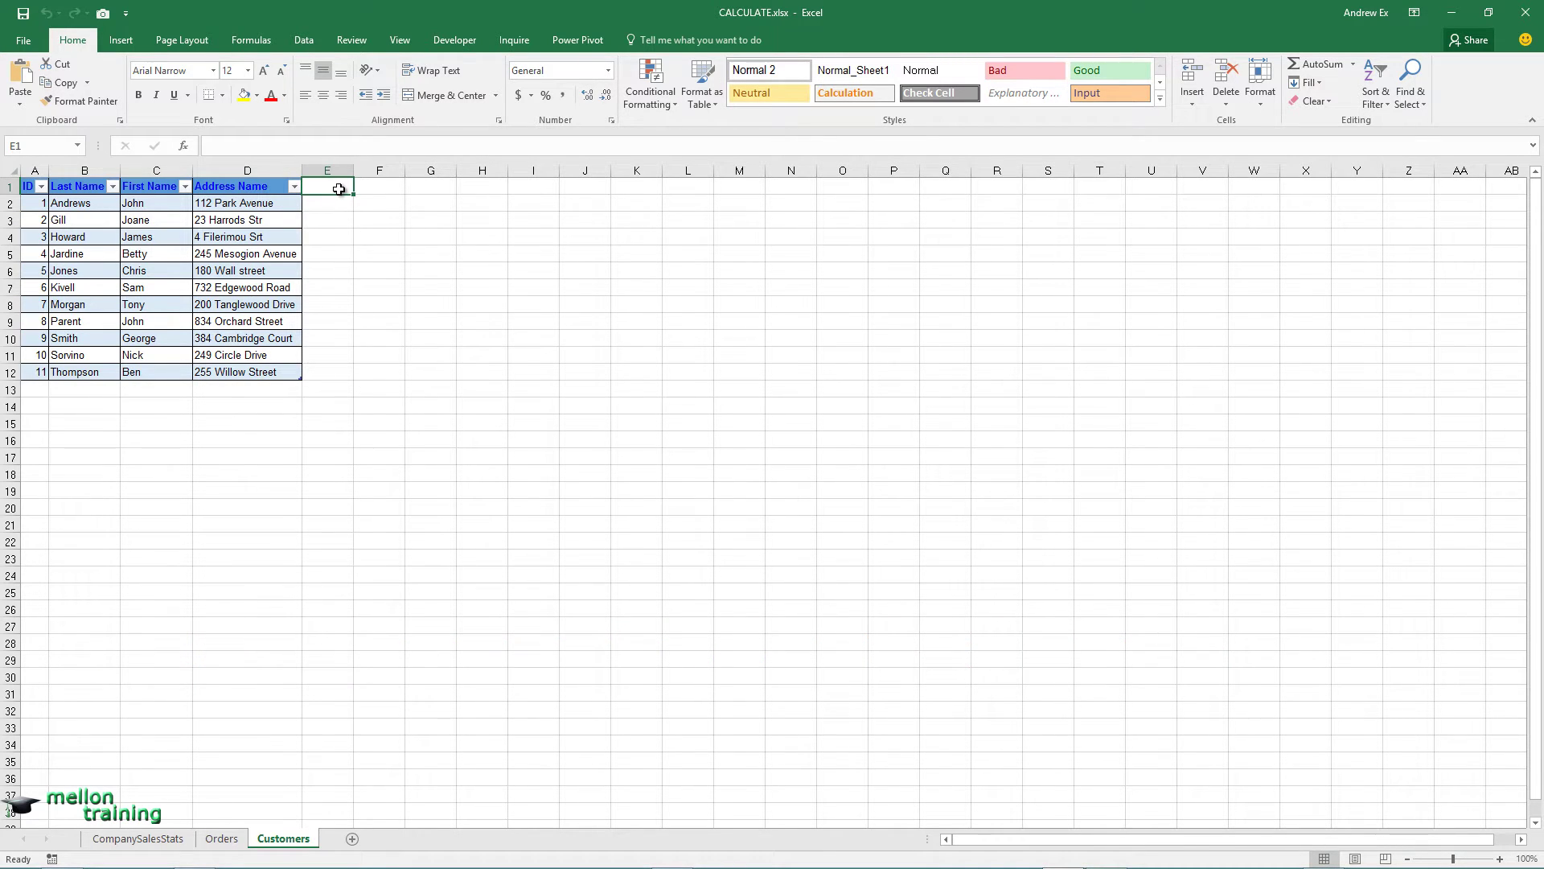
# Step: Go from the Orders sheet to the CompanySalesStats PivotTable and show the Power Pivot ribbon
pyautogui.click(224, 841)
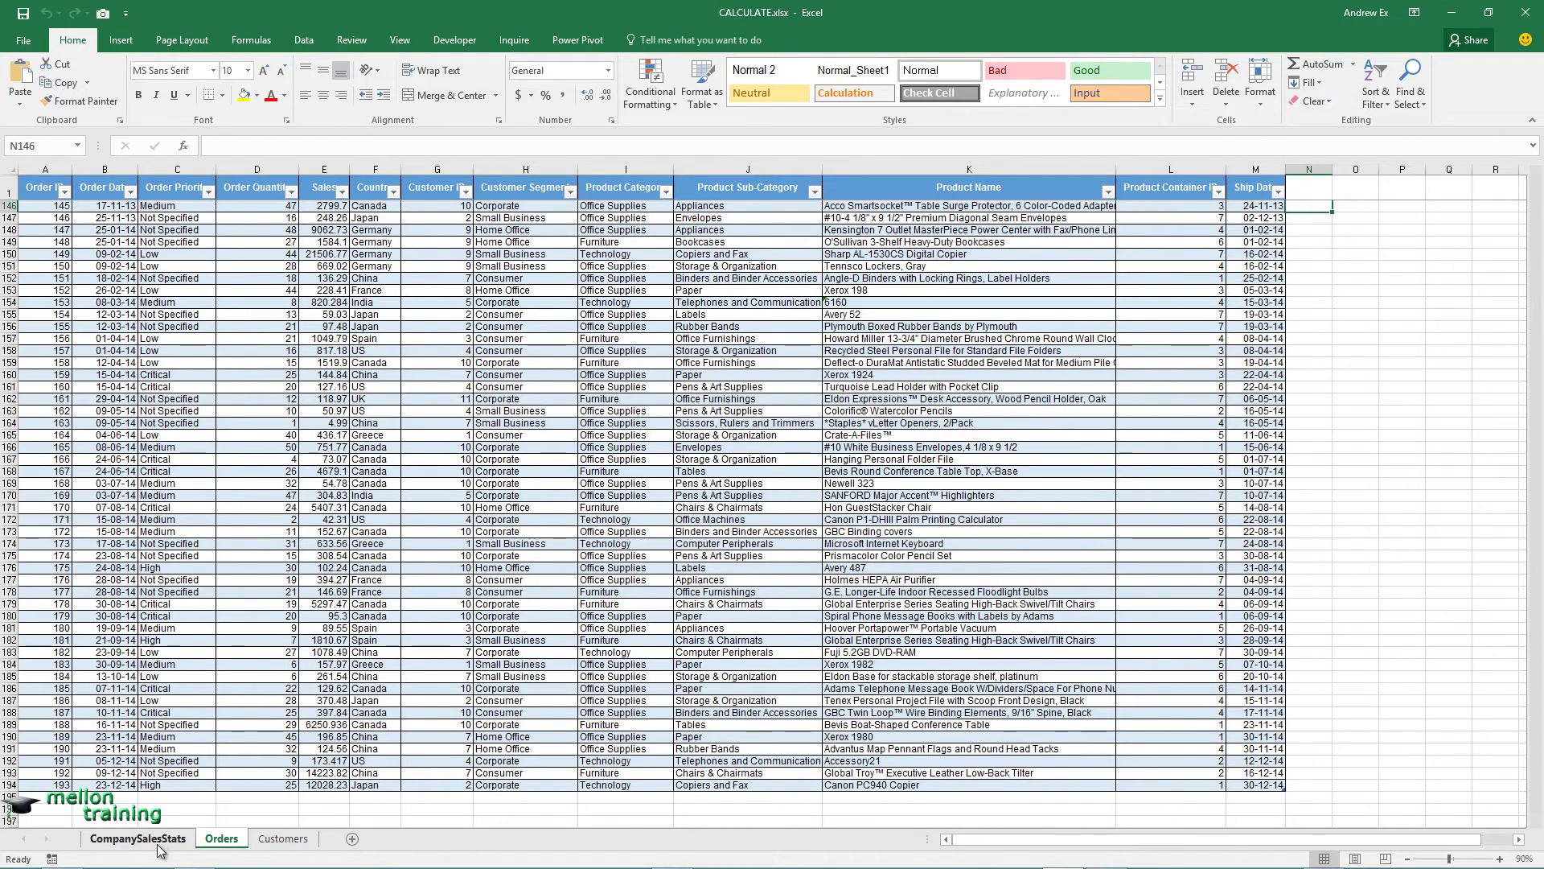
pyautogui.click(137, 840)
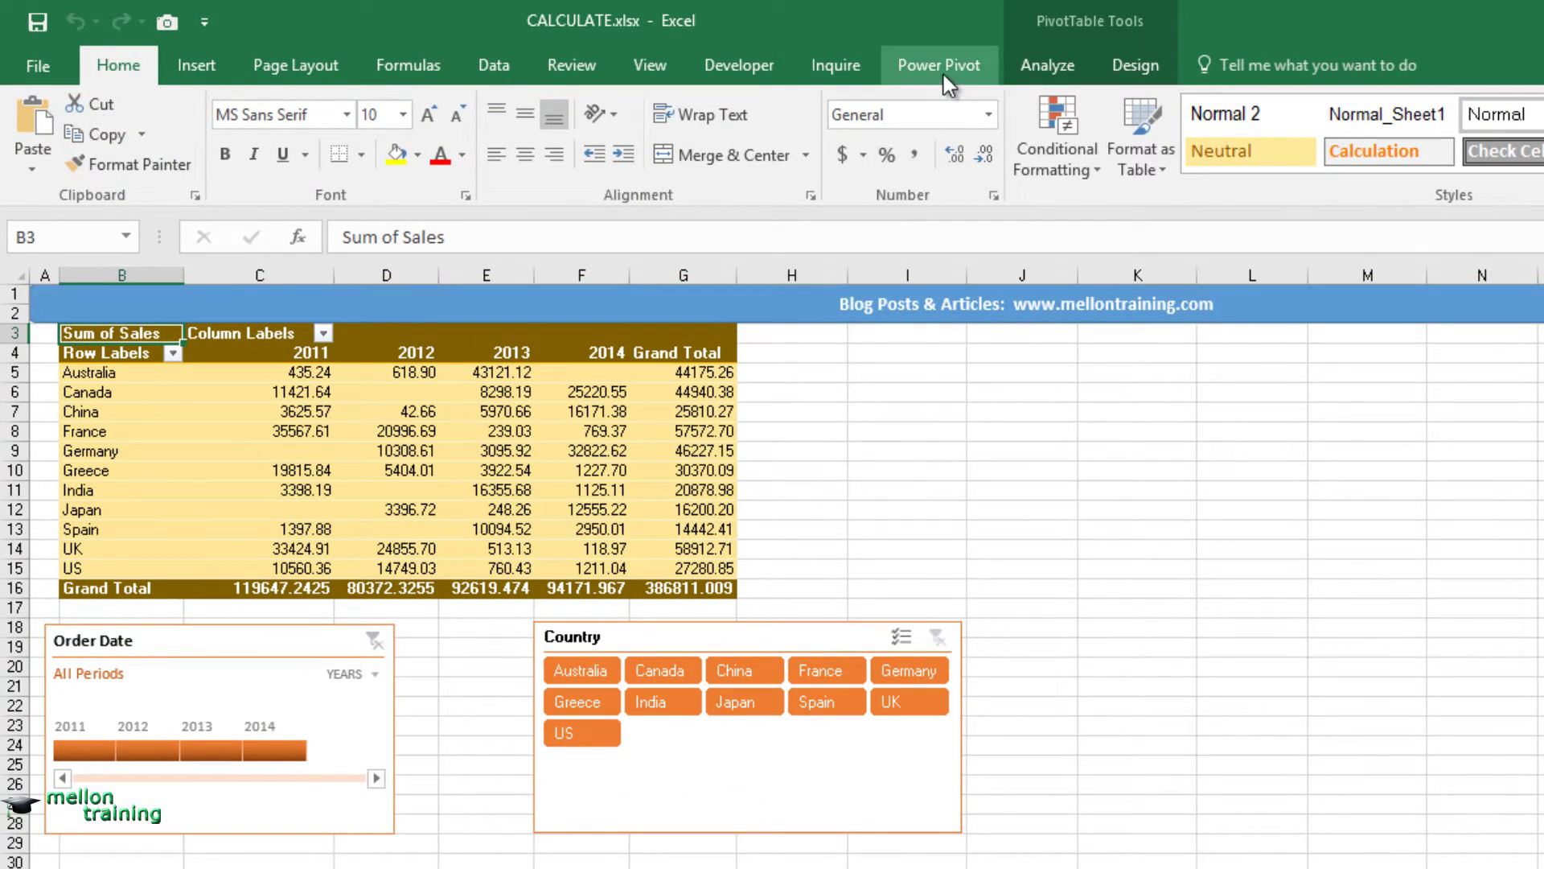
pyautogui.click(943, 75)
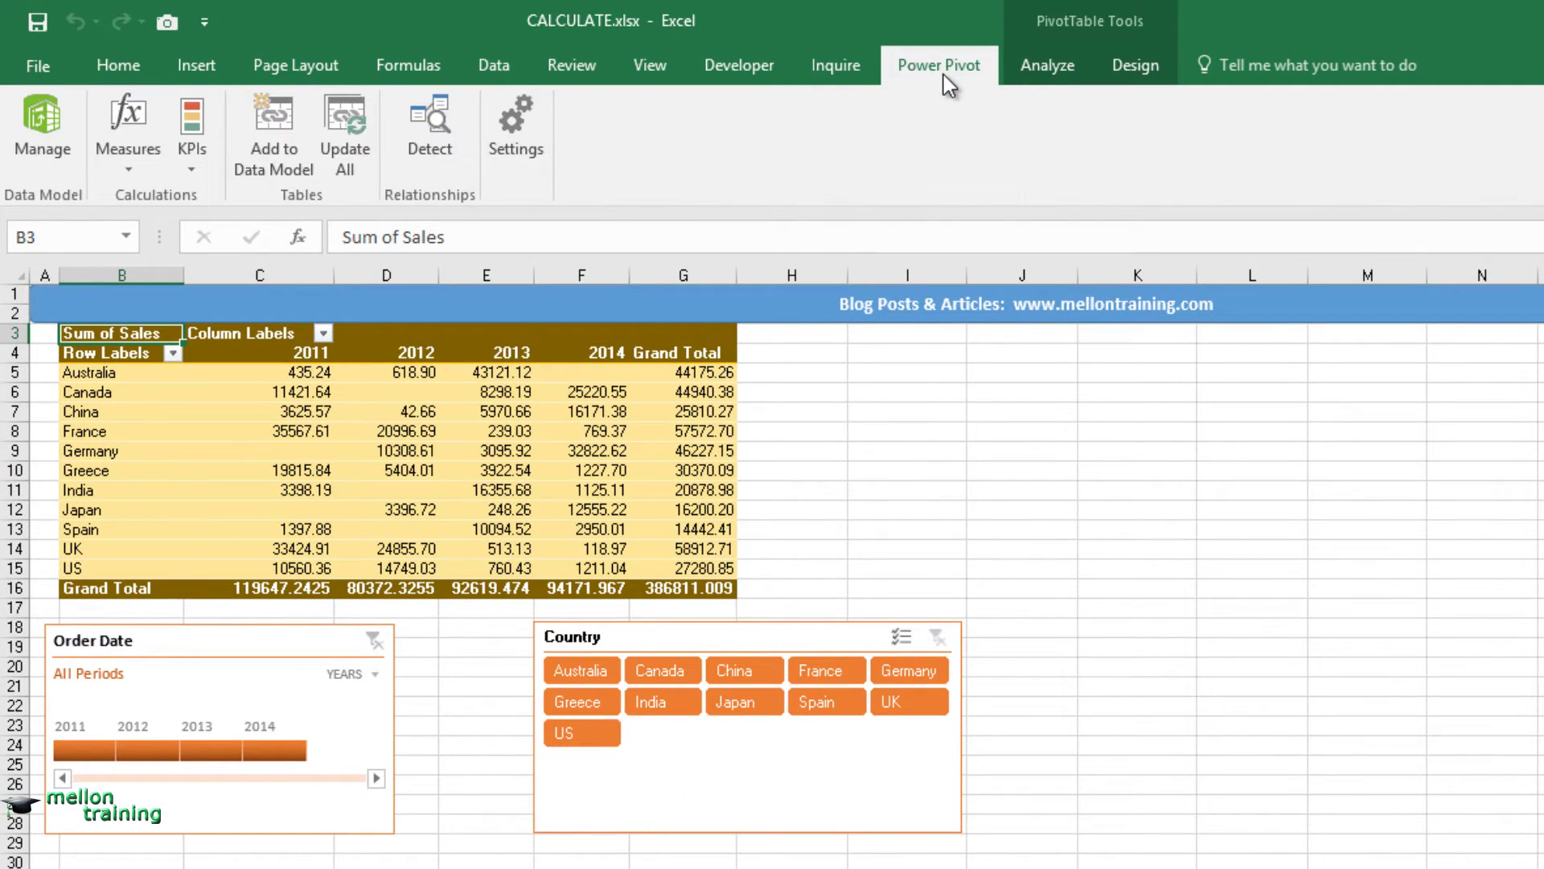
# Step: Open the Power Pivot data model on the orders table and select the Add Column cell after Year
pyautogui.click(31, 123)
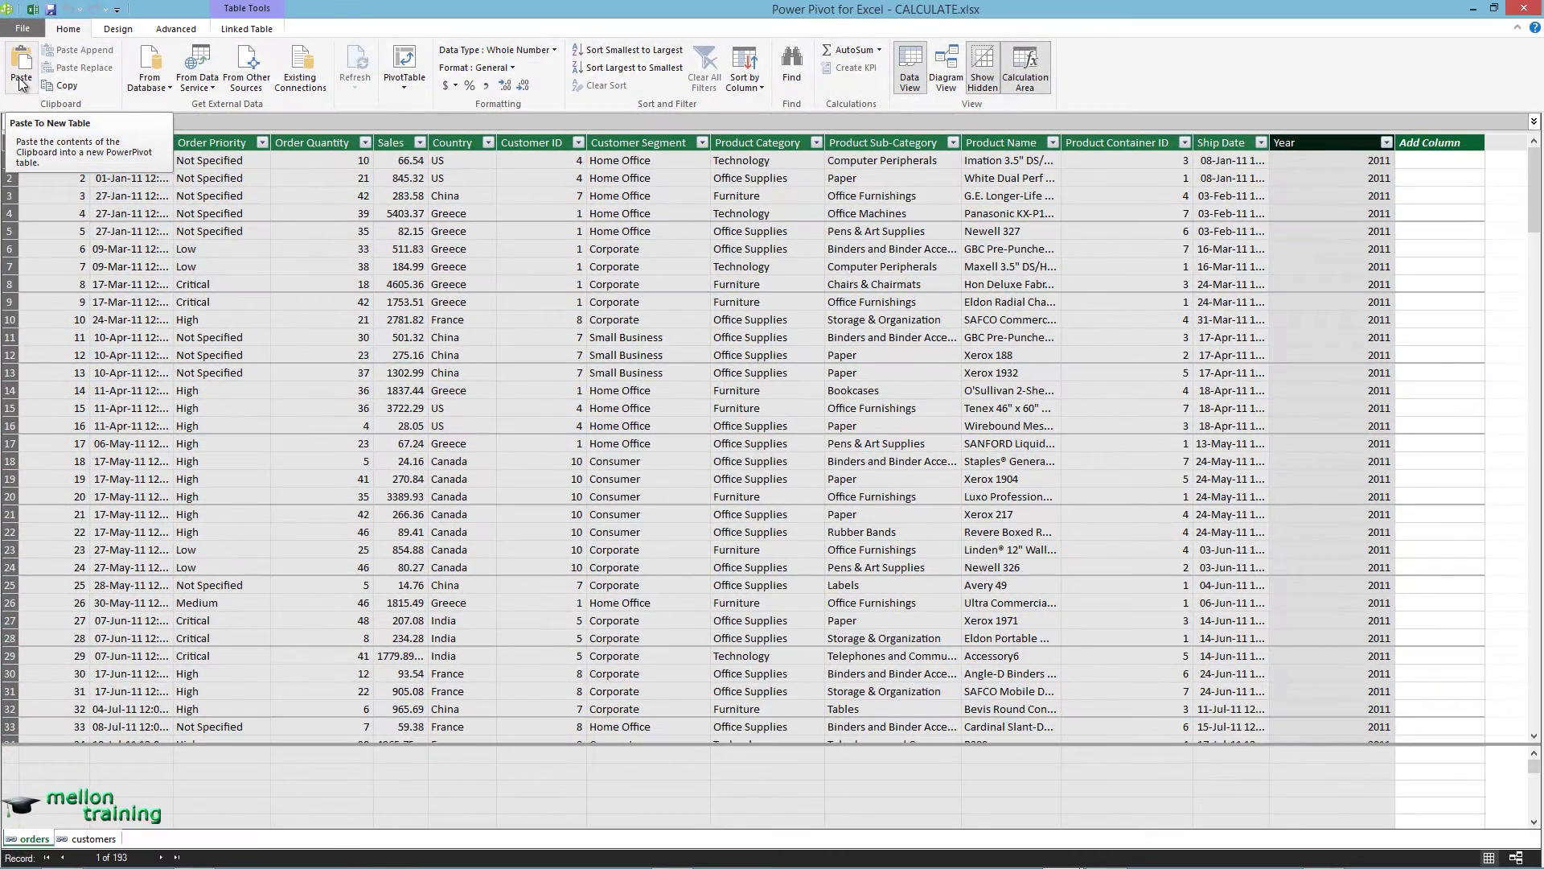
pyautogui.click(1429, 166)
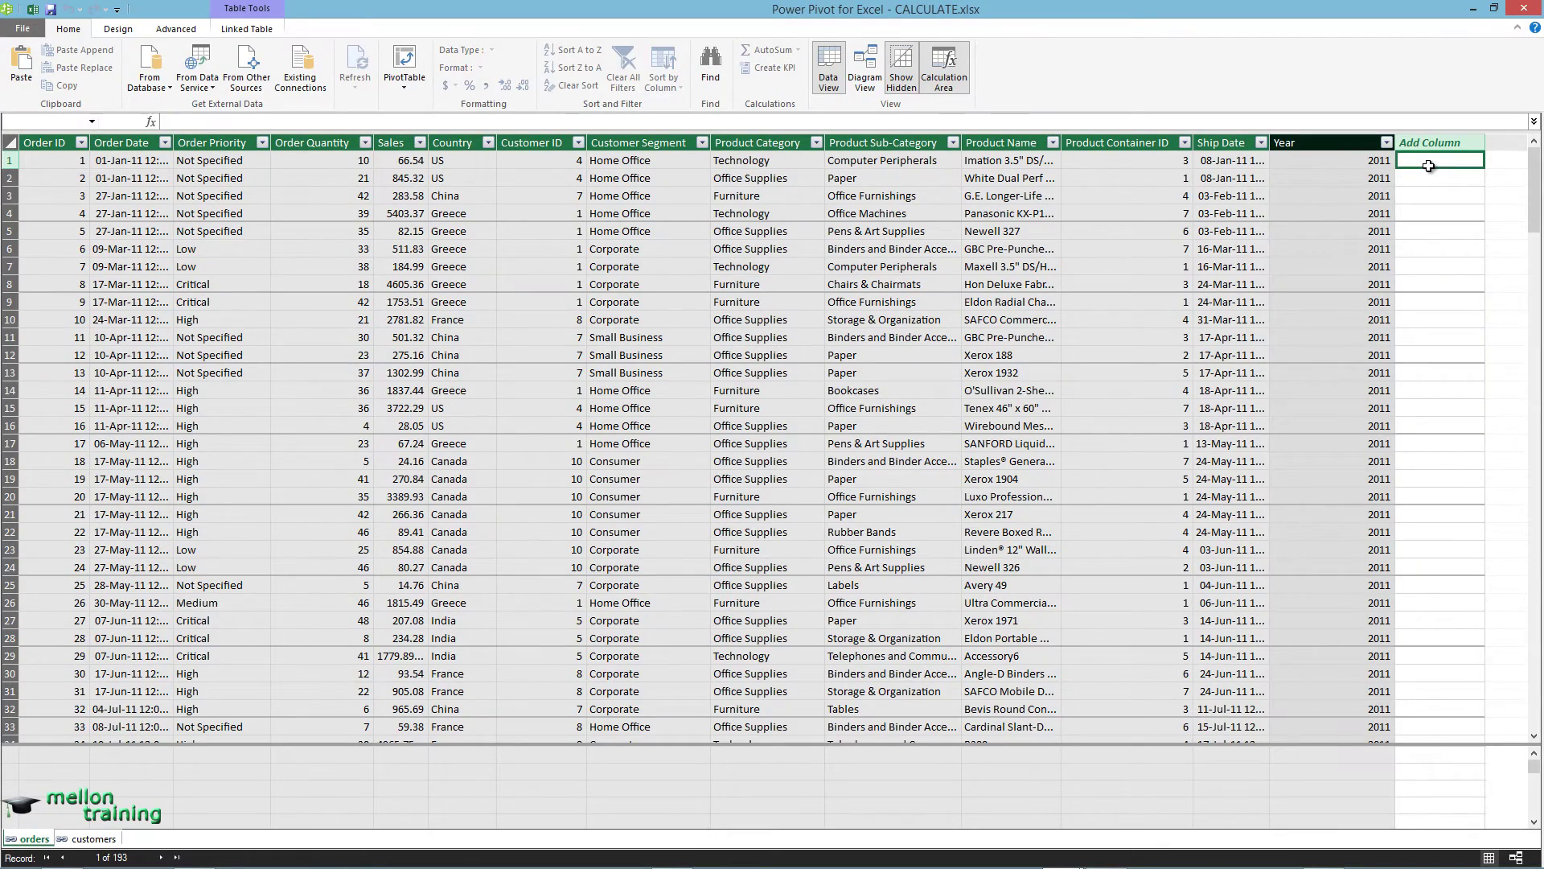
# Step: Enter =CALCULATE([Sum of Sales],orders[Country]="US" || orders[Country]="Canada") in the formula bar
pyautogui.write('=')
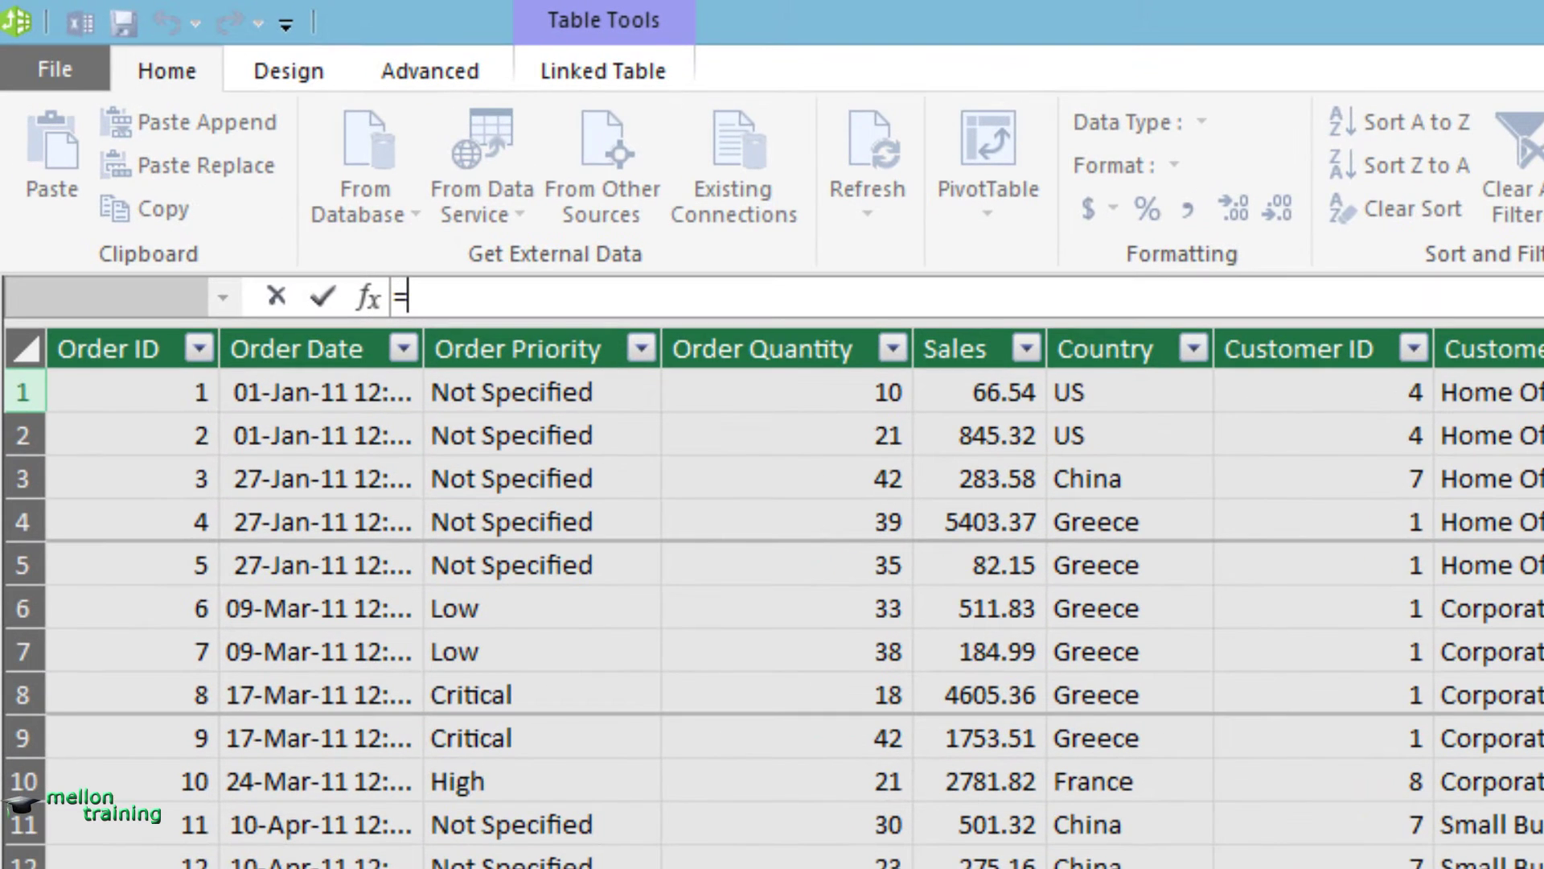
pyautogui.write('cal')
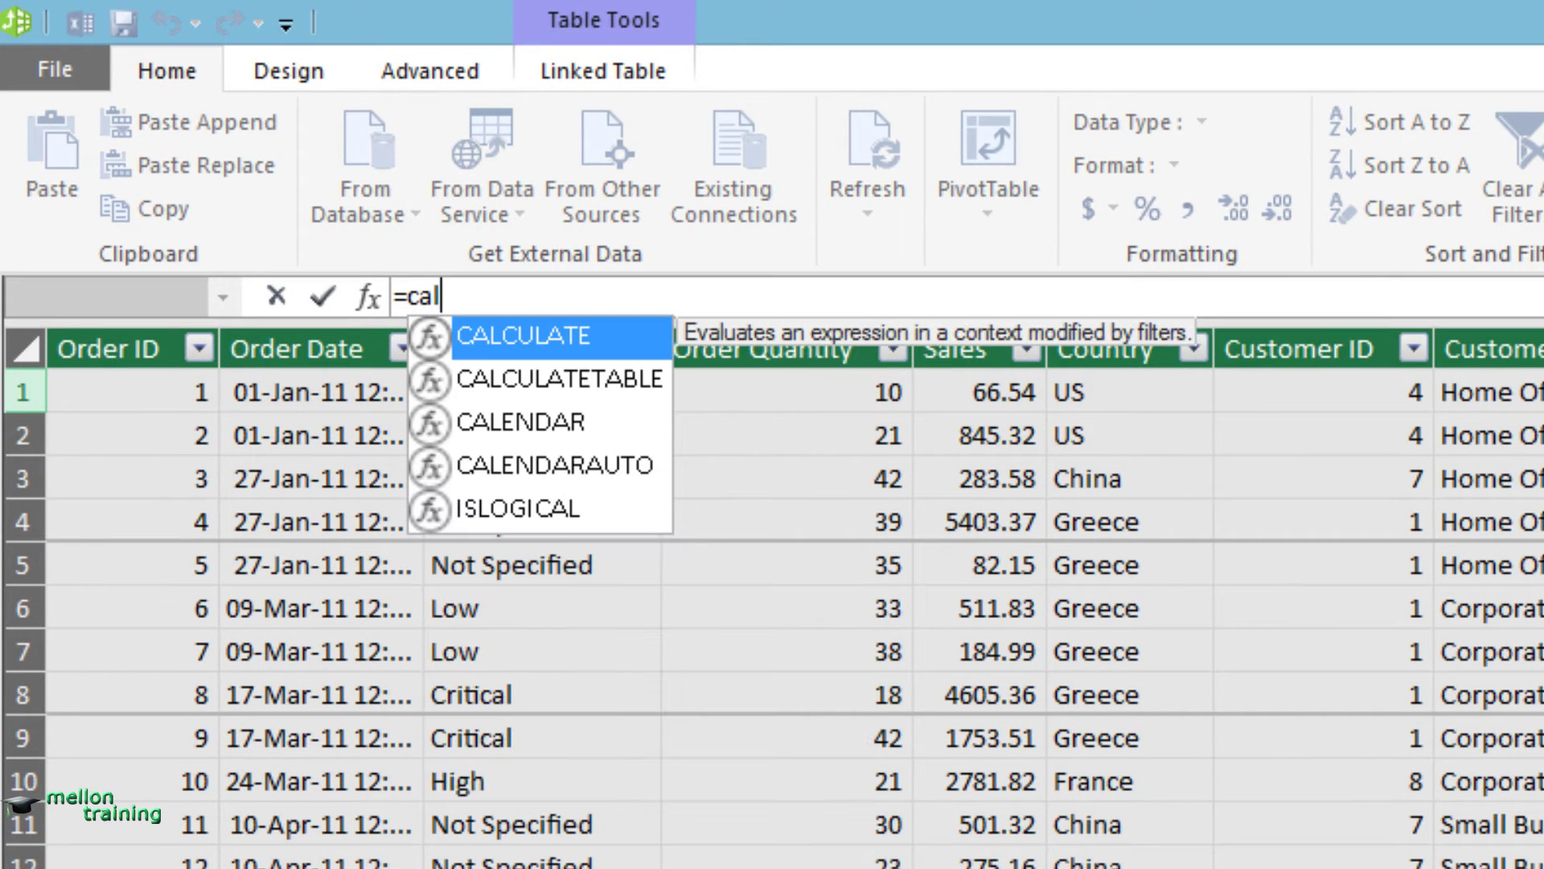
pyautogui.press('Tab')
pyautogui.write('(')
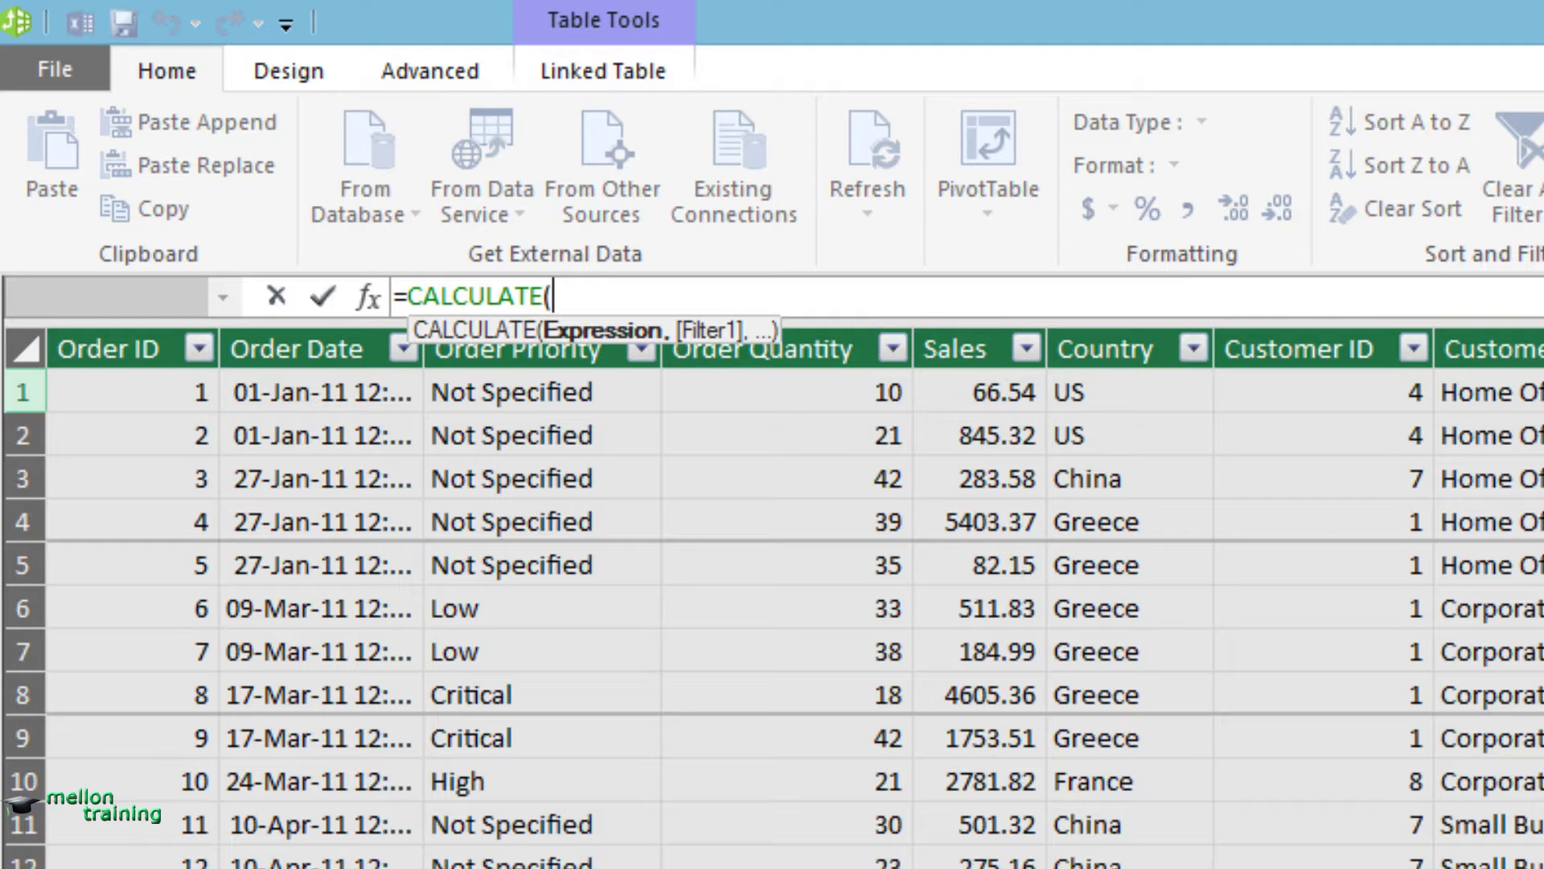
pyautogui.write(' sum')
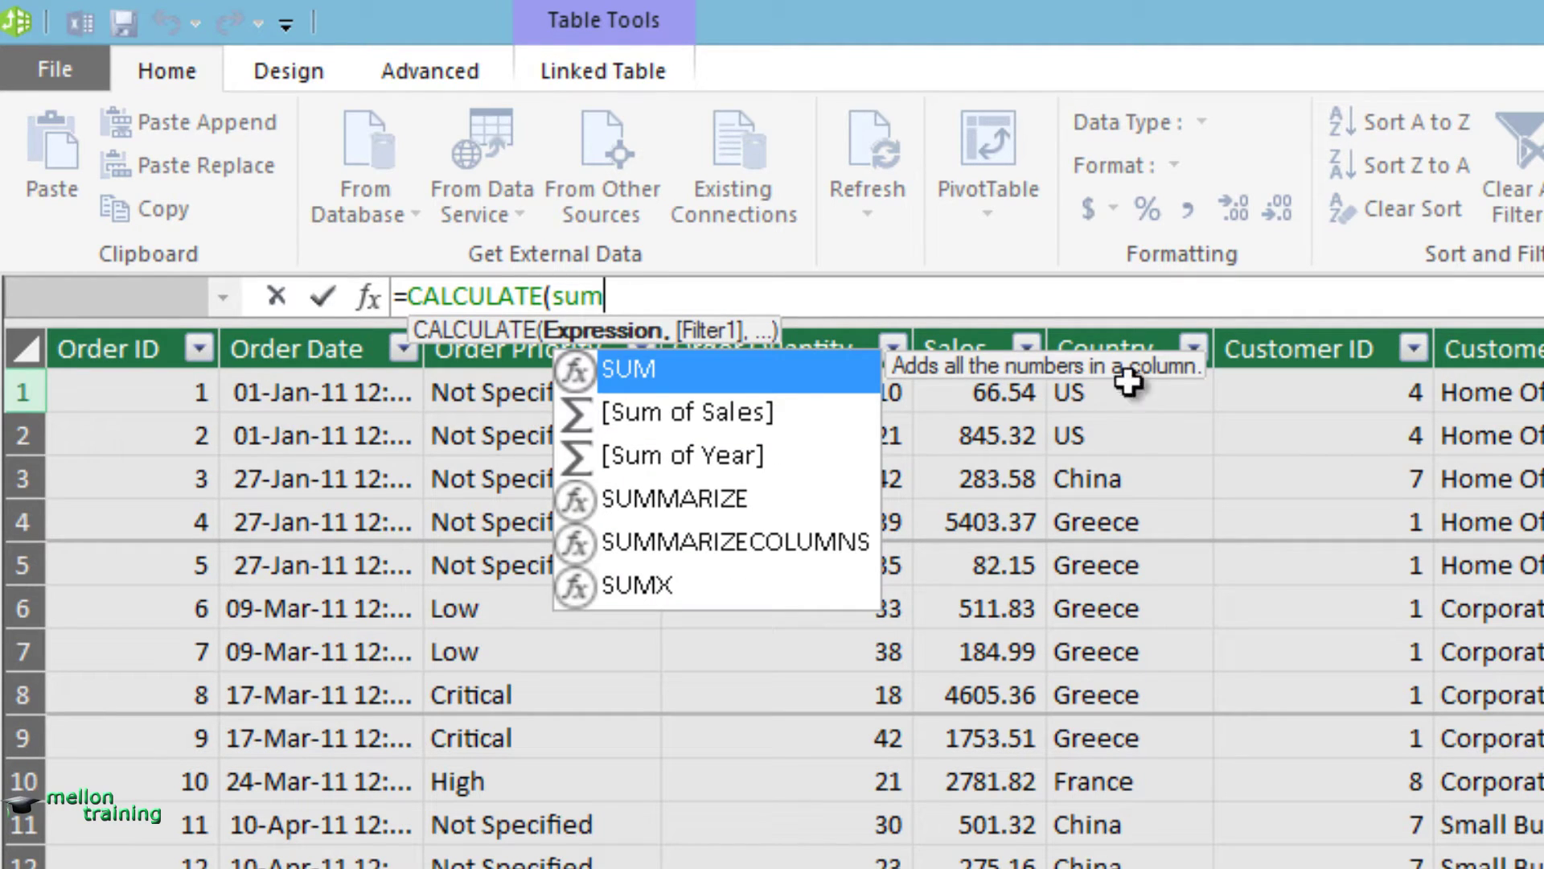
pyautogui.click(740, 414)
pyautogui.doubleClick(740, 414)
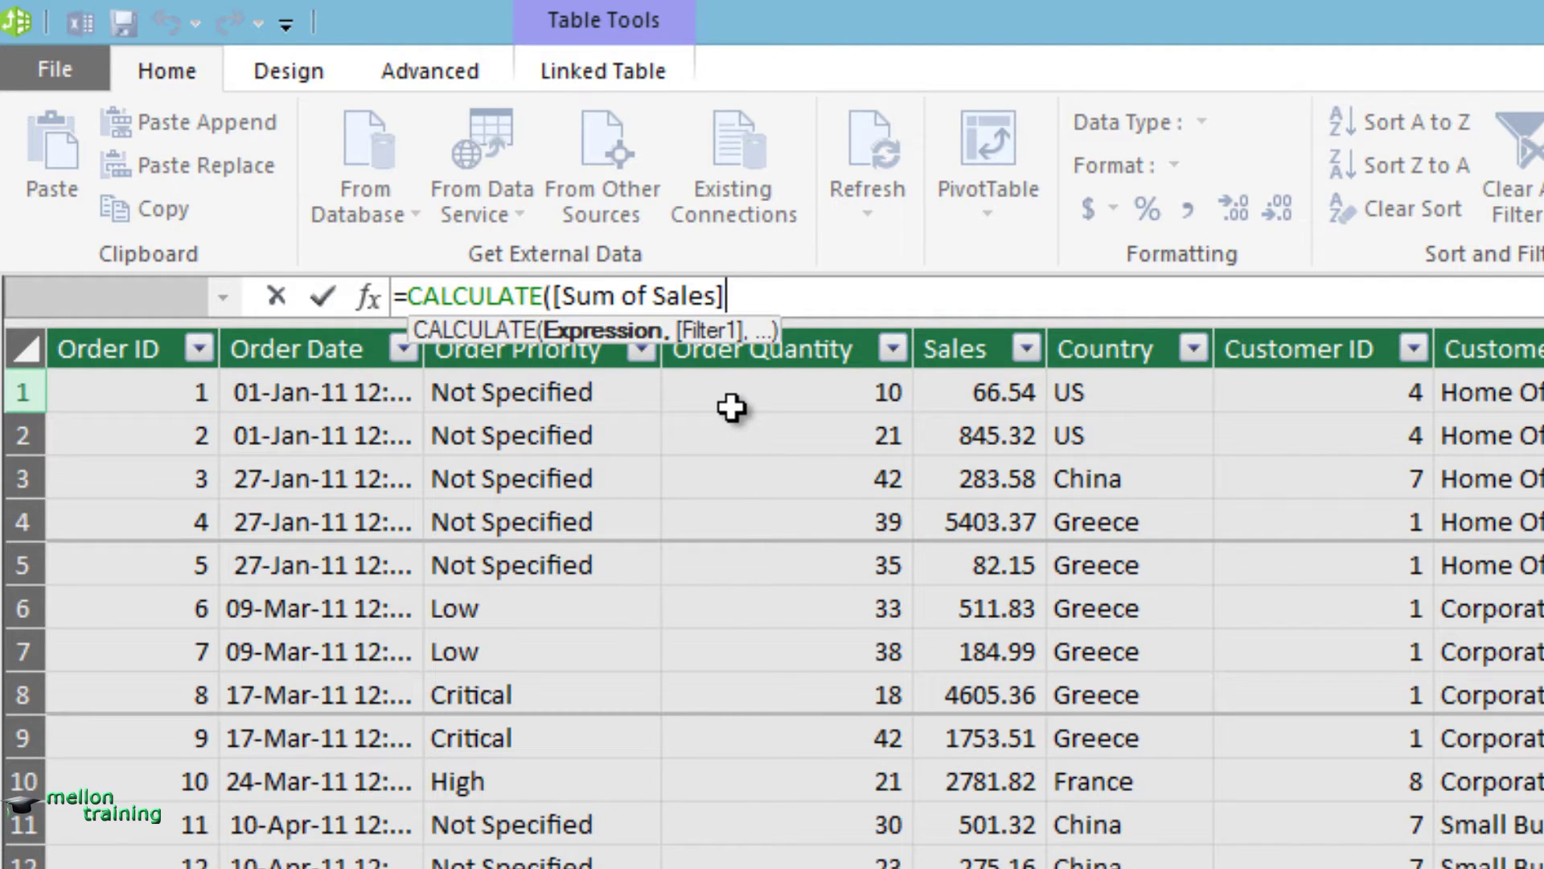
pyautogui.write(',order')
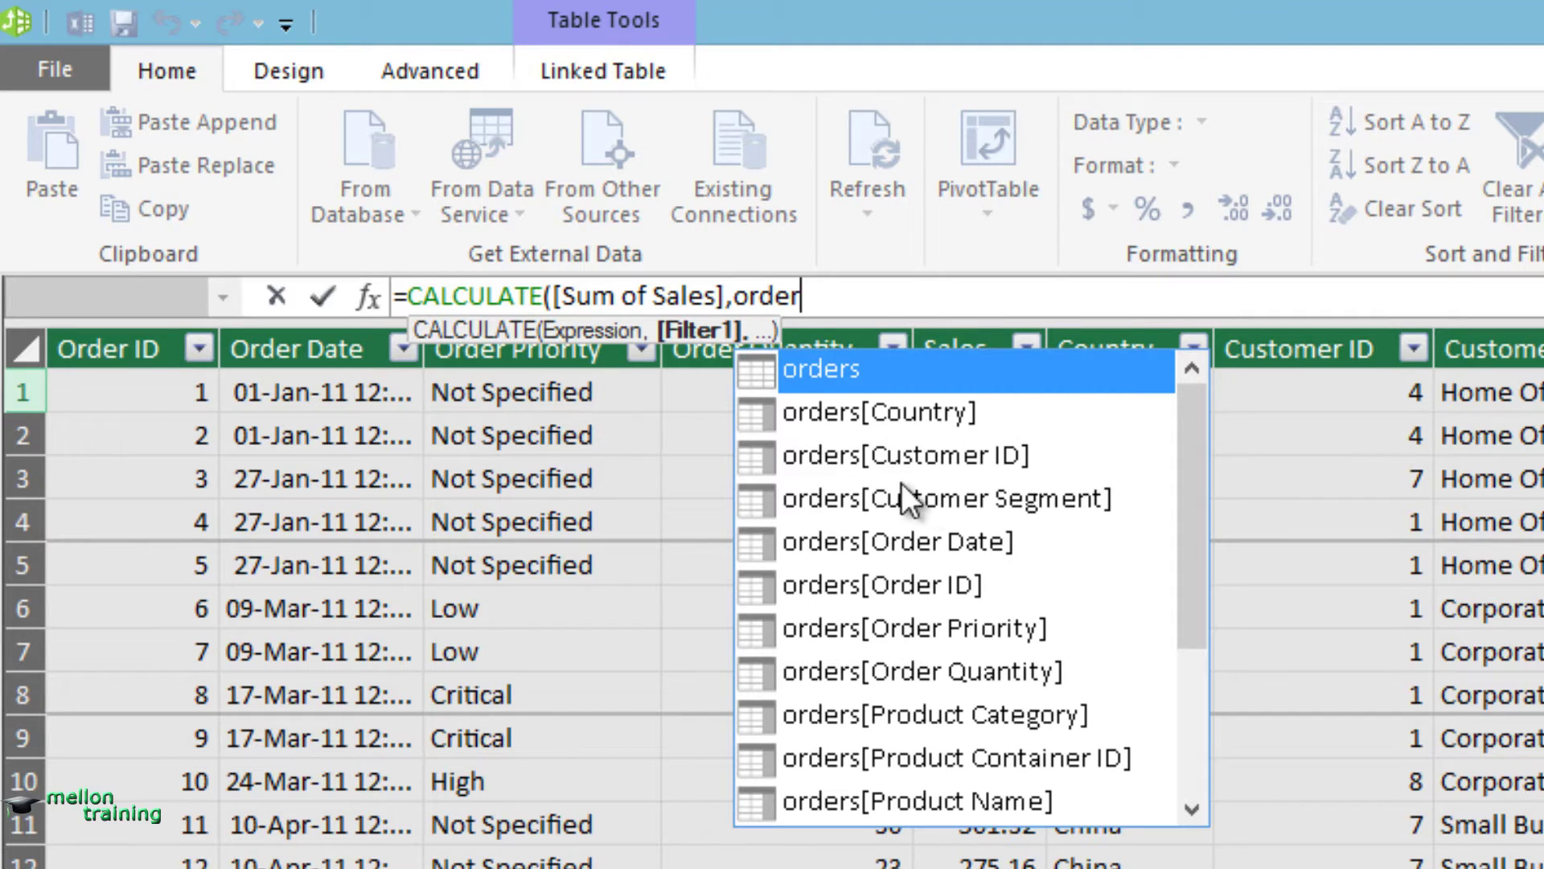
pyautogui.doubleClick(916, 423)
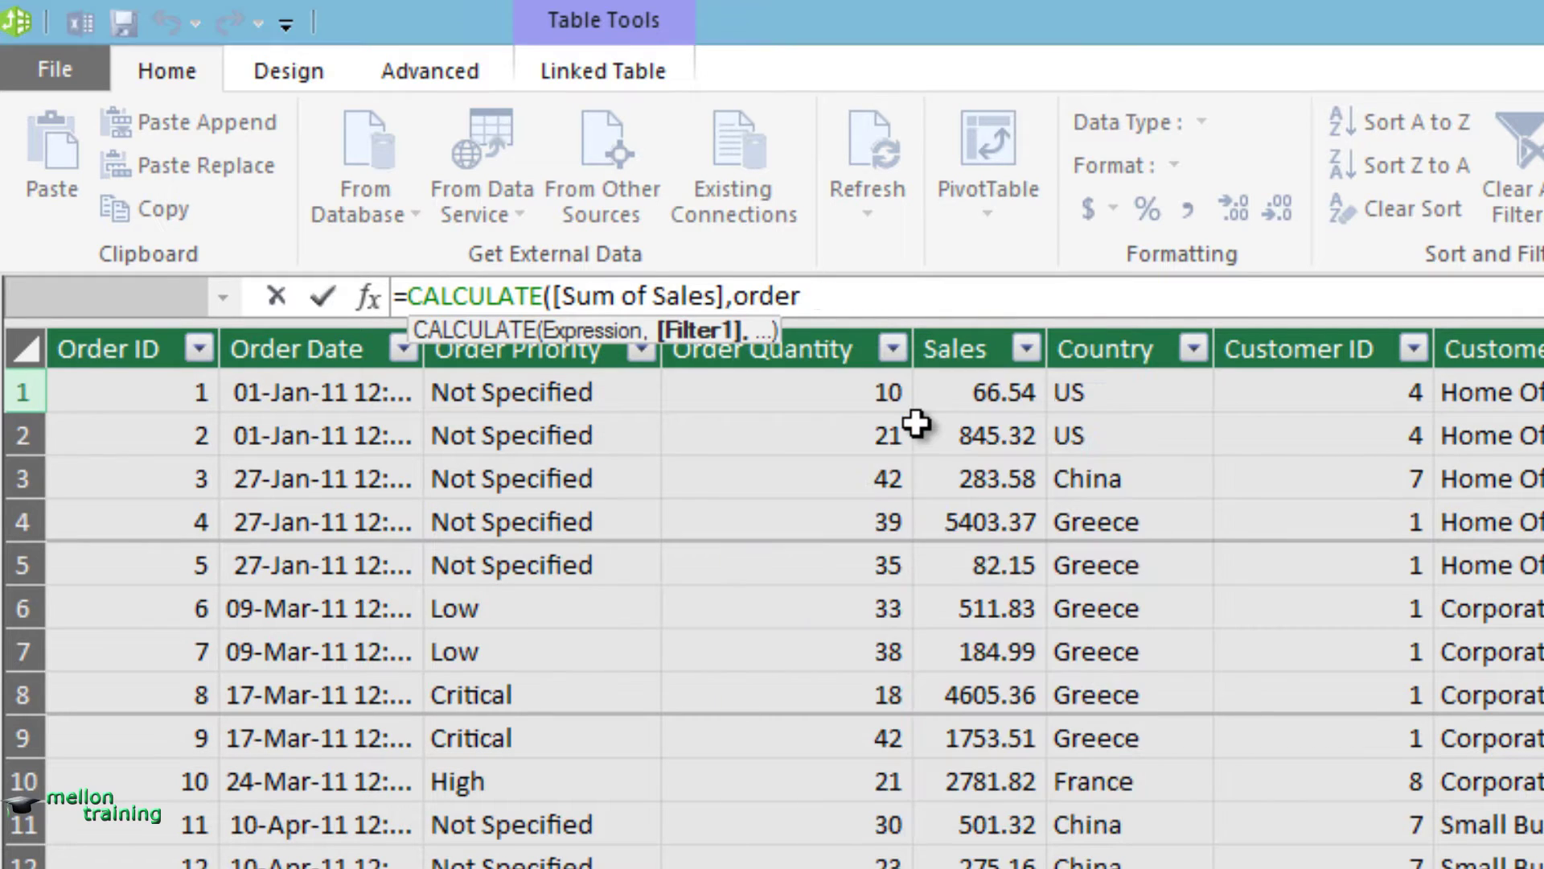
pyautogui.write('=')
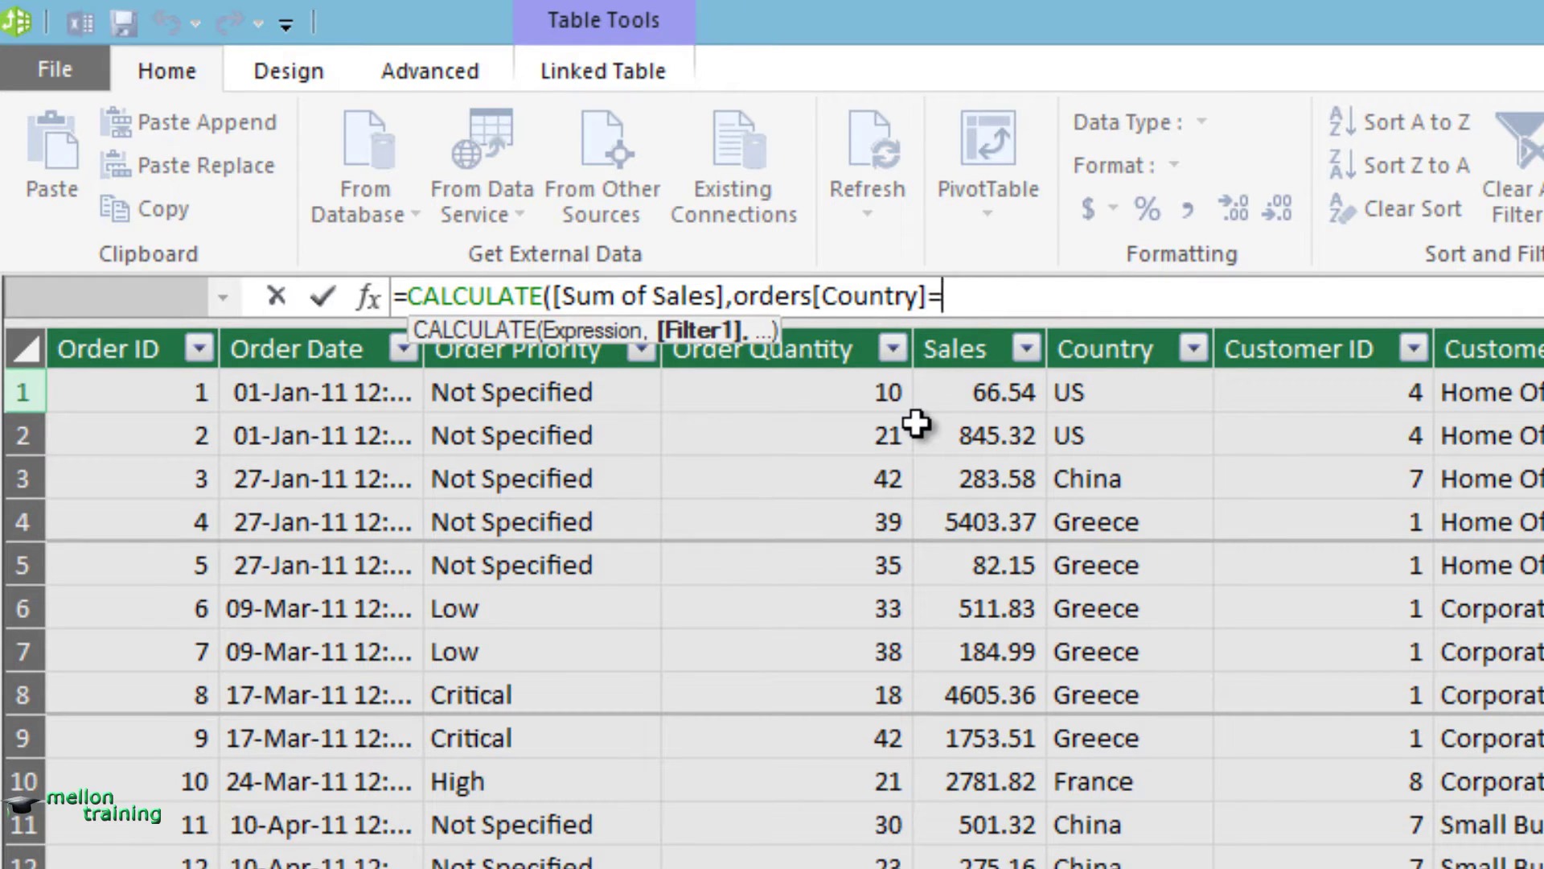
pyautogui.write('"US')
pyautogui.write('"')
pyautogui.write(' ||')
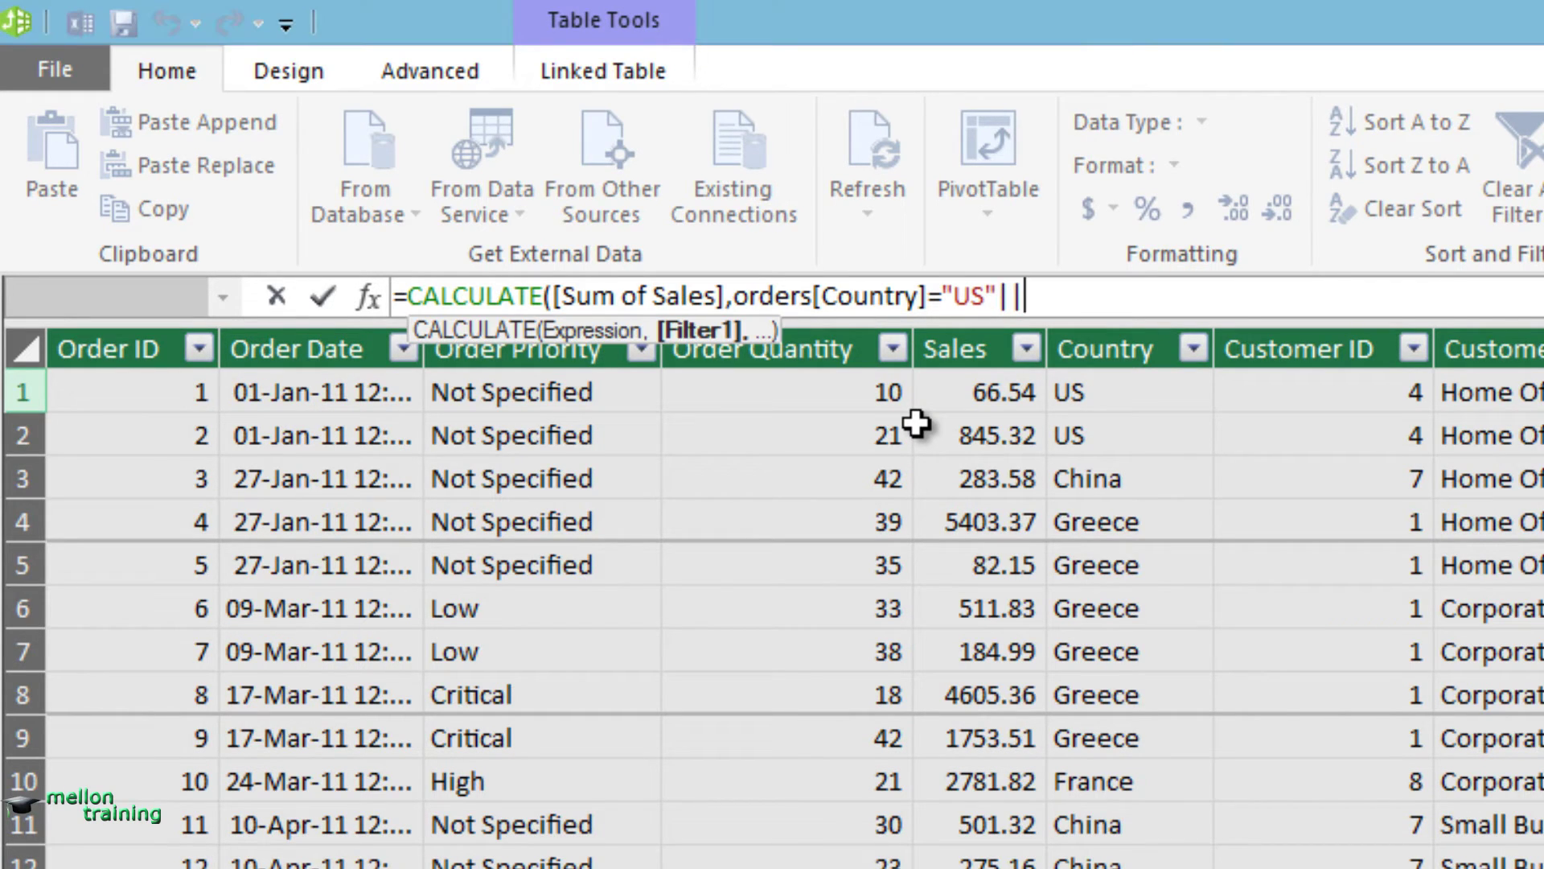
pyautogui.write('or')
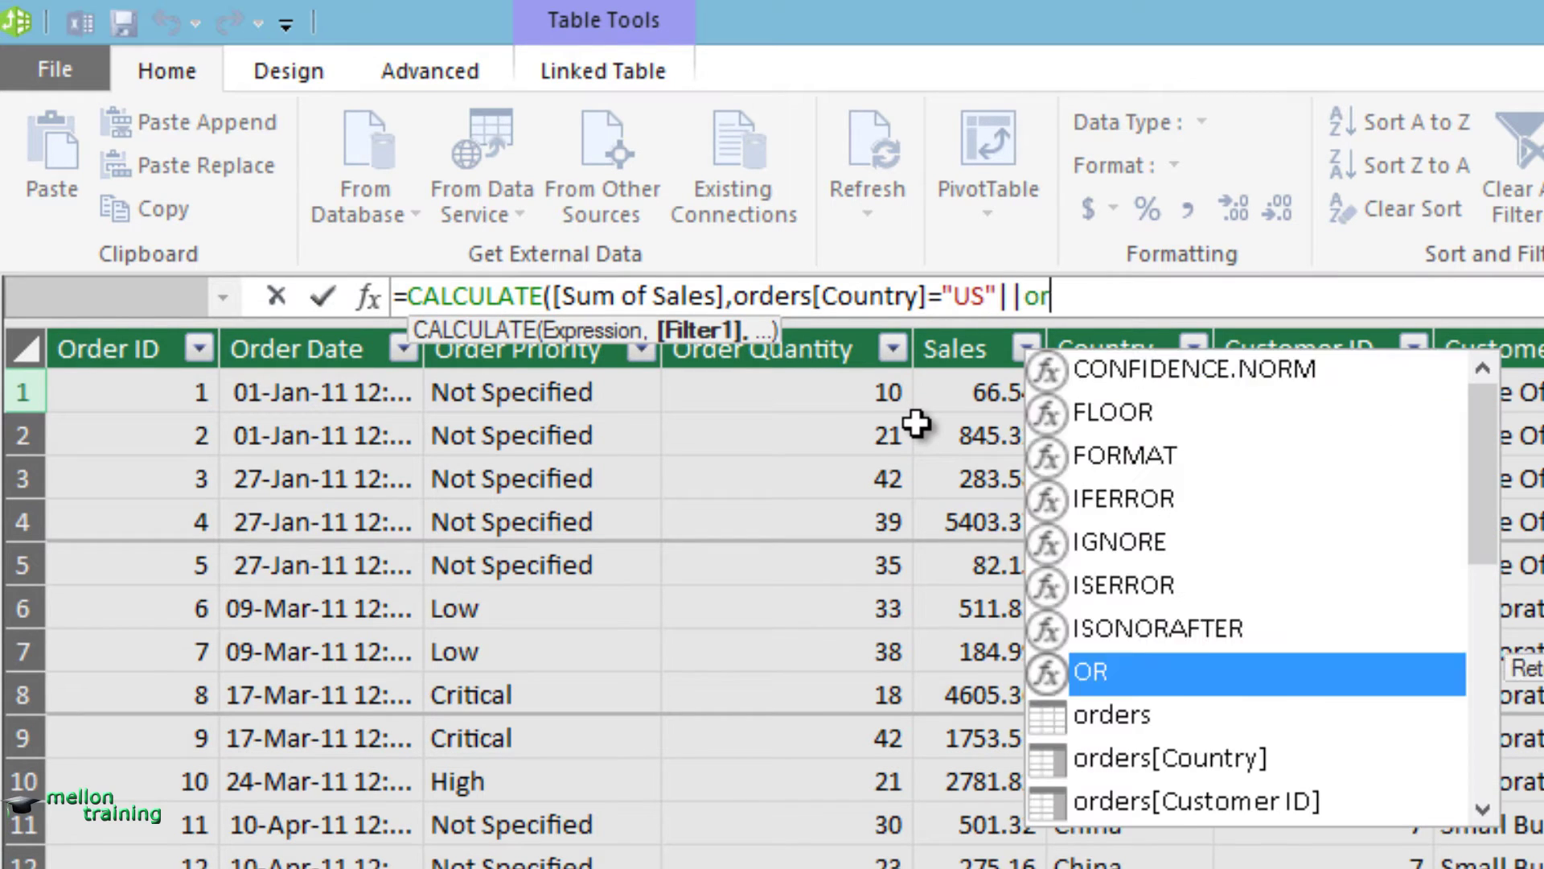
pyautogui.write('de')
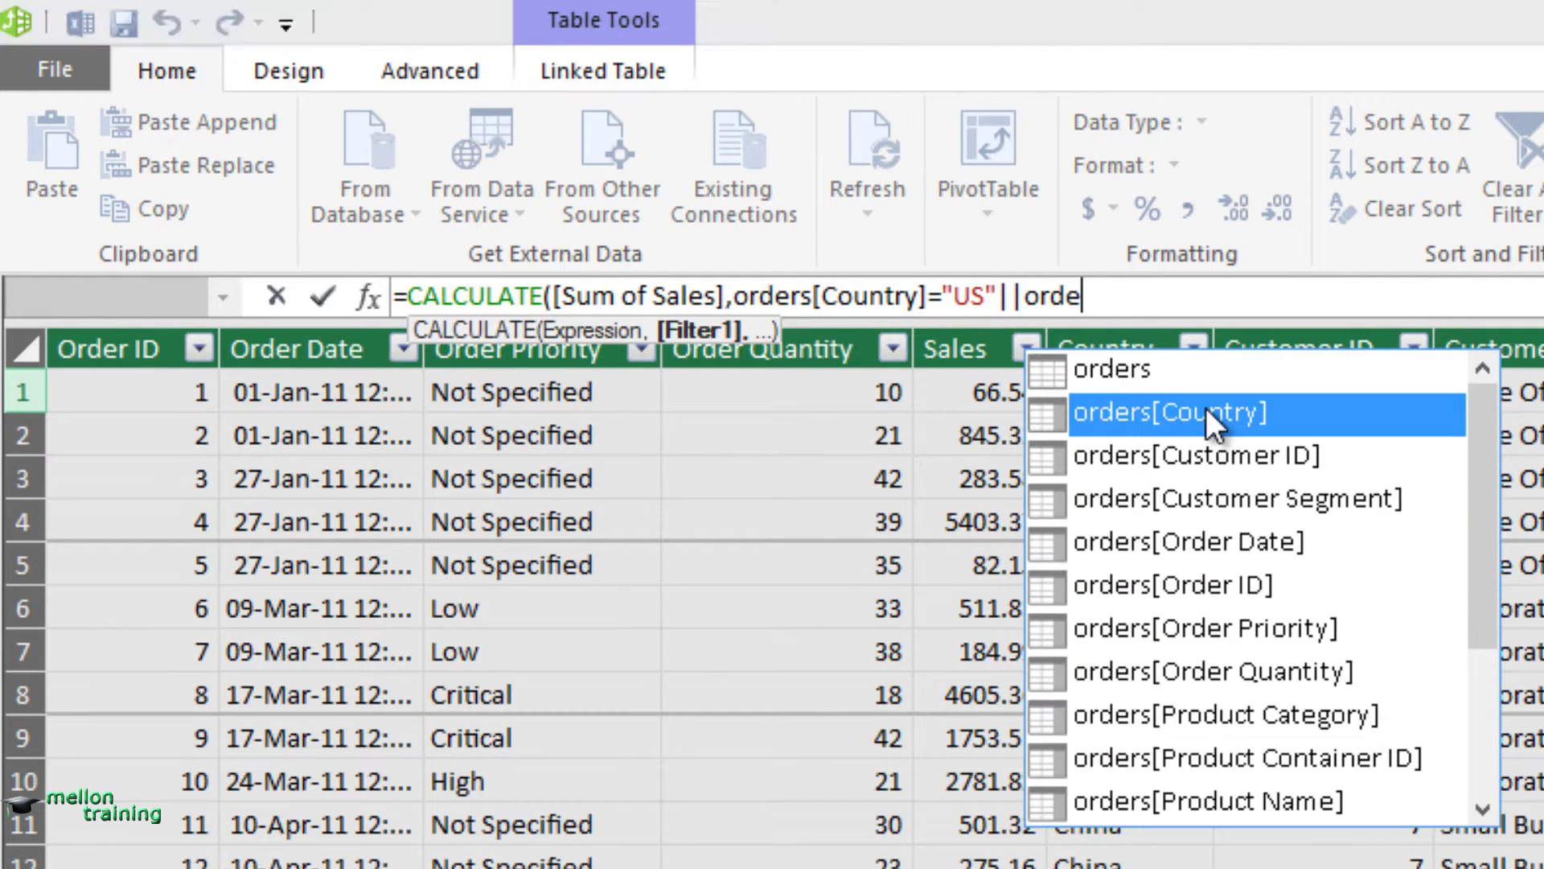
pyautogui.doubleClick(1205, 407)
pyautogui.write('="')
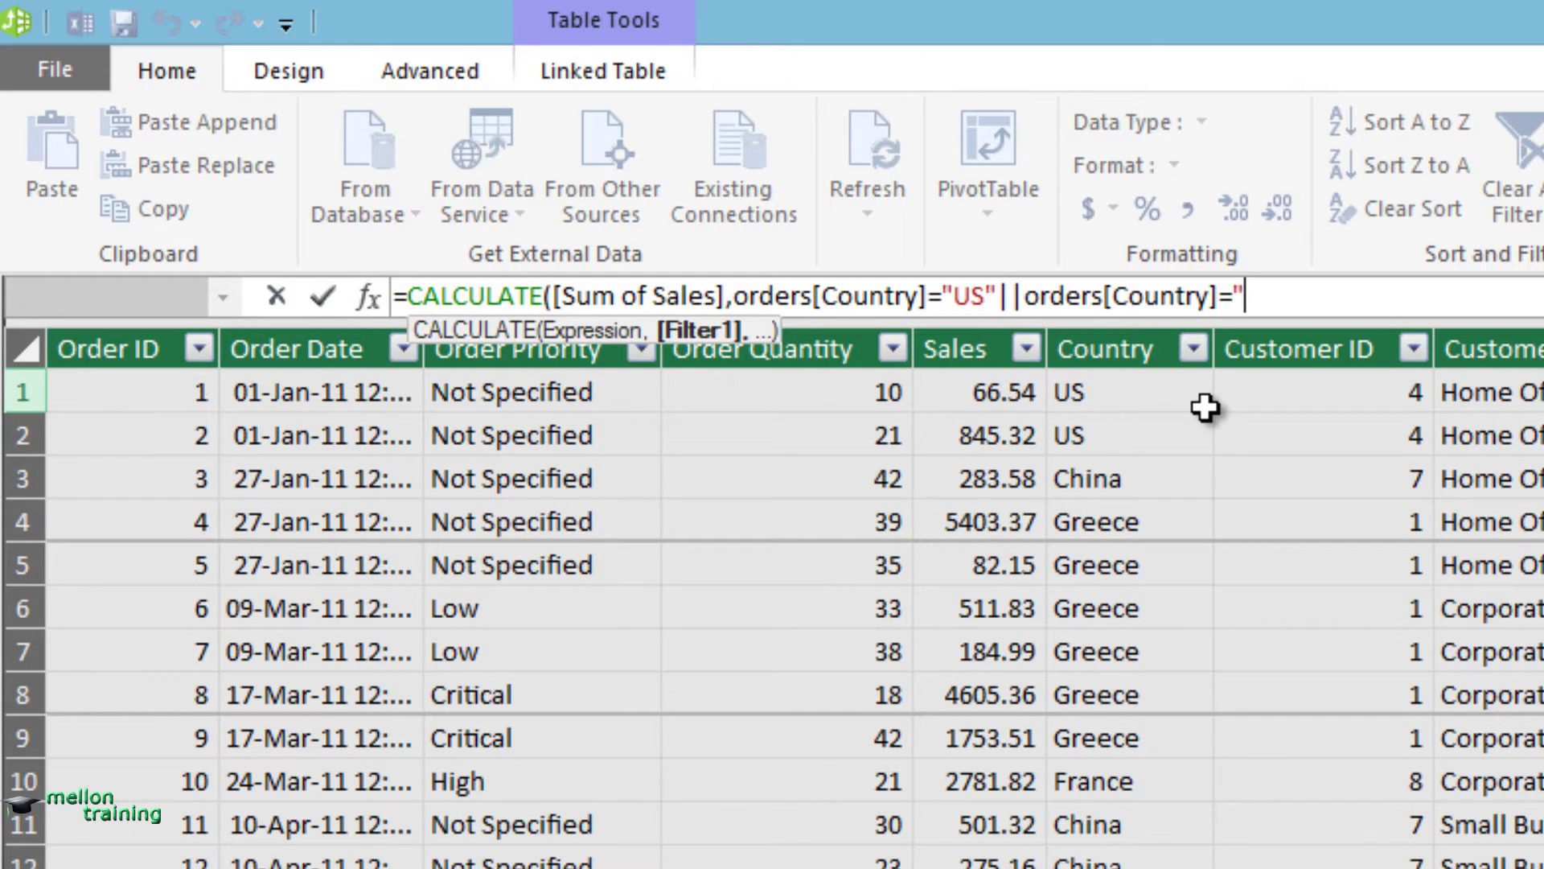
pyautogui.write('Canada')
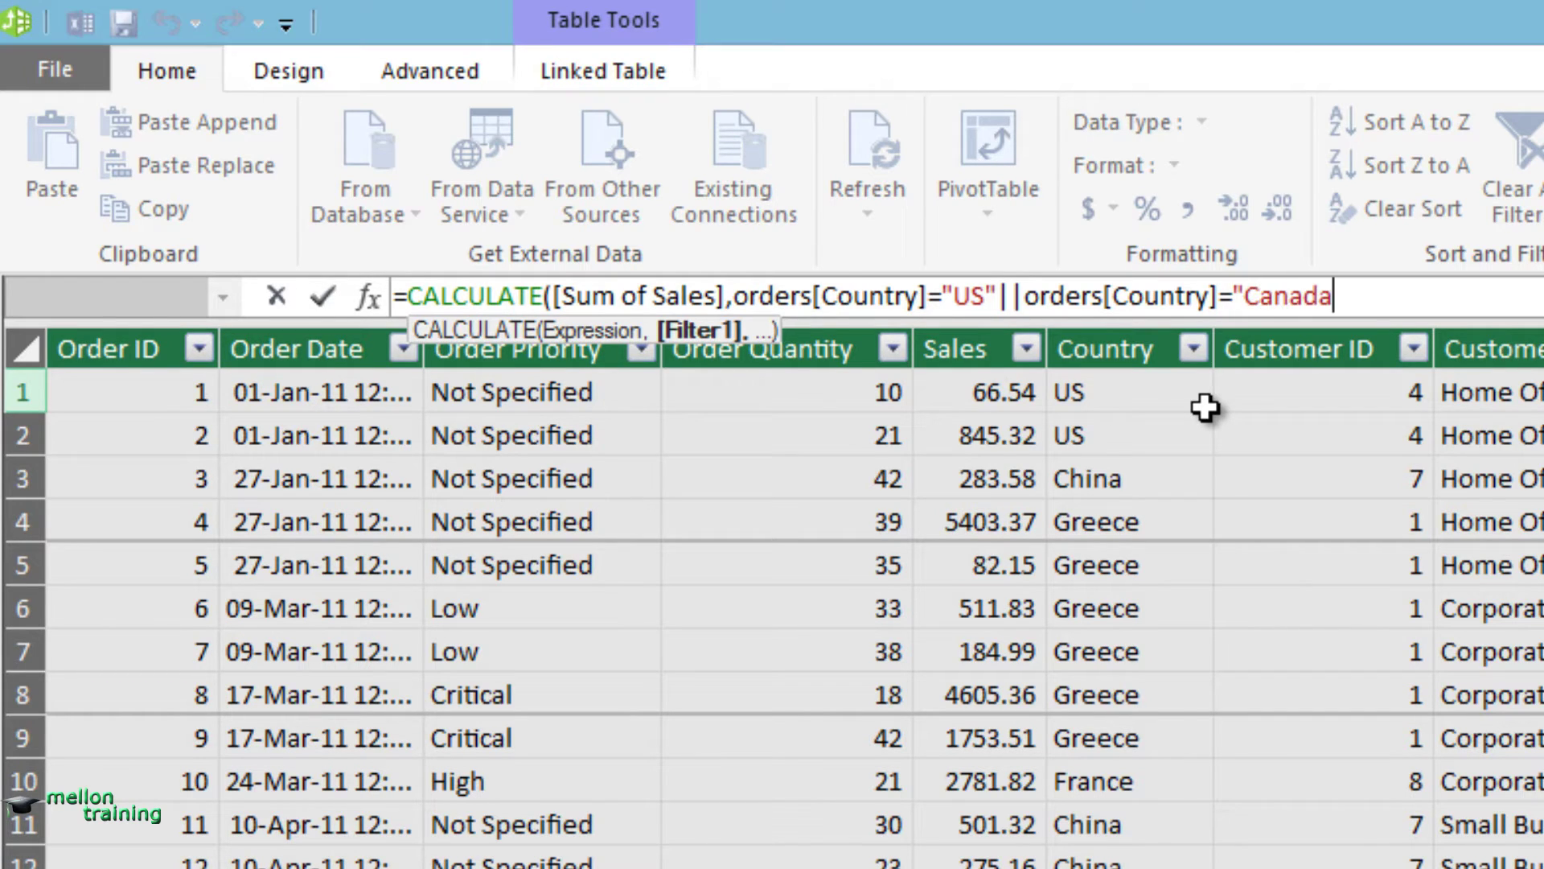
pyautogui.write('")')
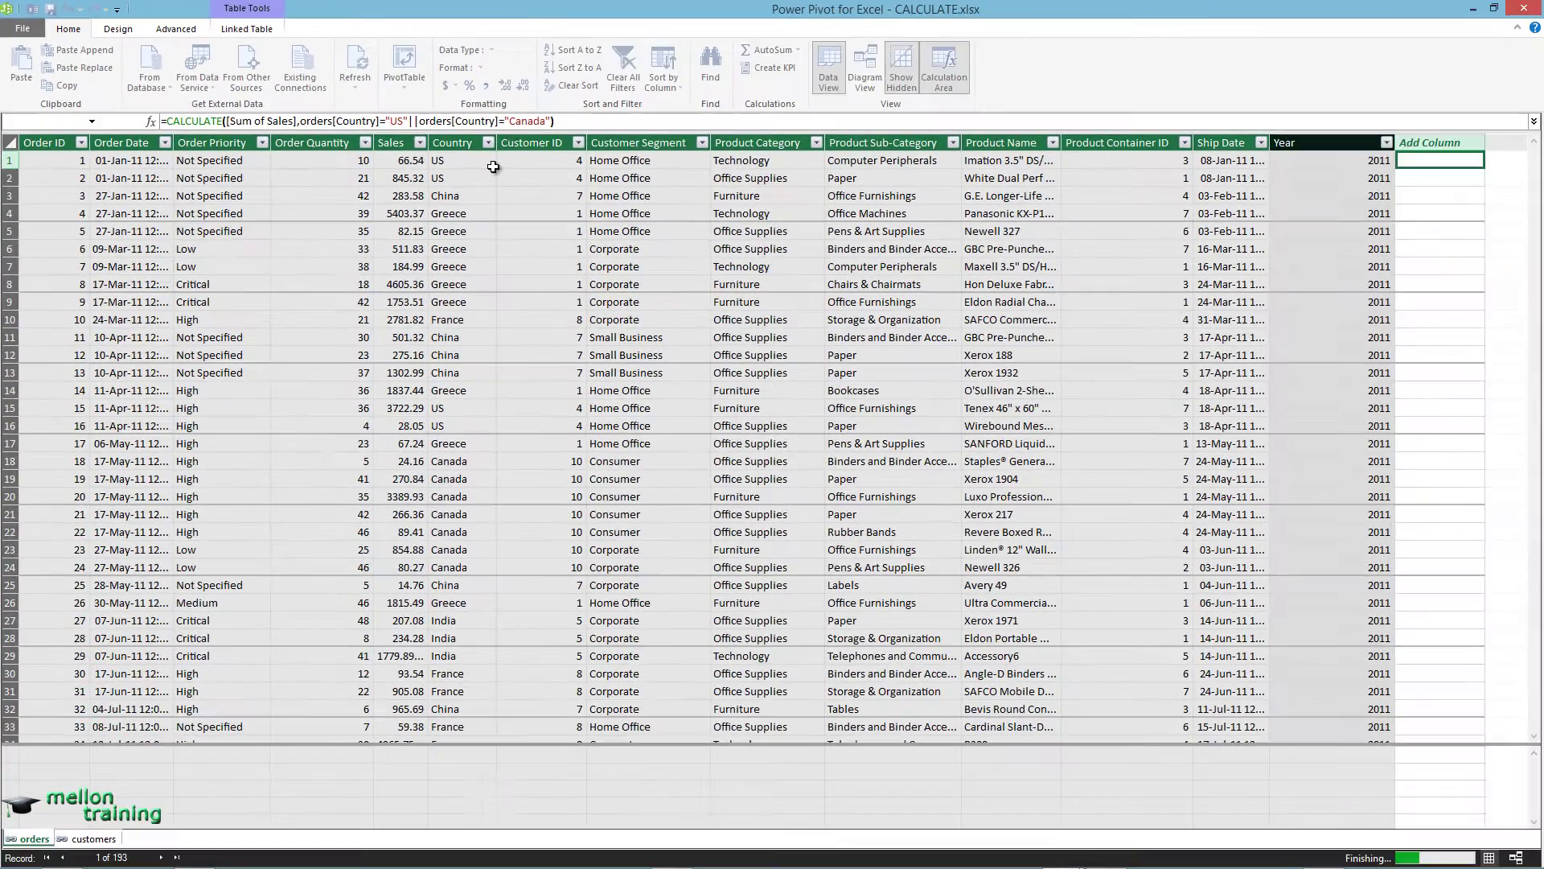
# Step: Commit the CALCULATE formula to create Calculated Column 1 with US and Canada sales
pyautogui.press('Return')
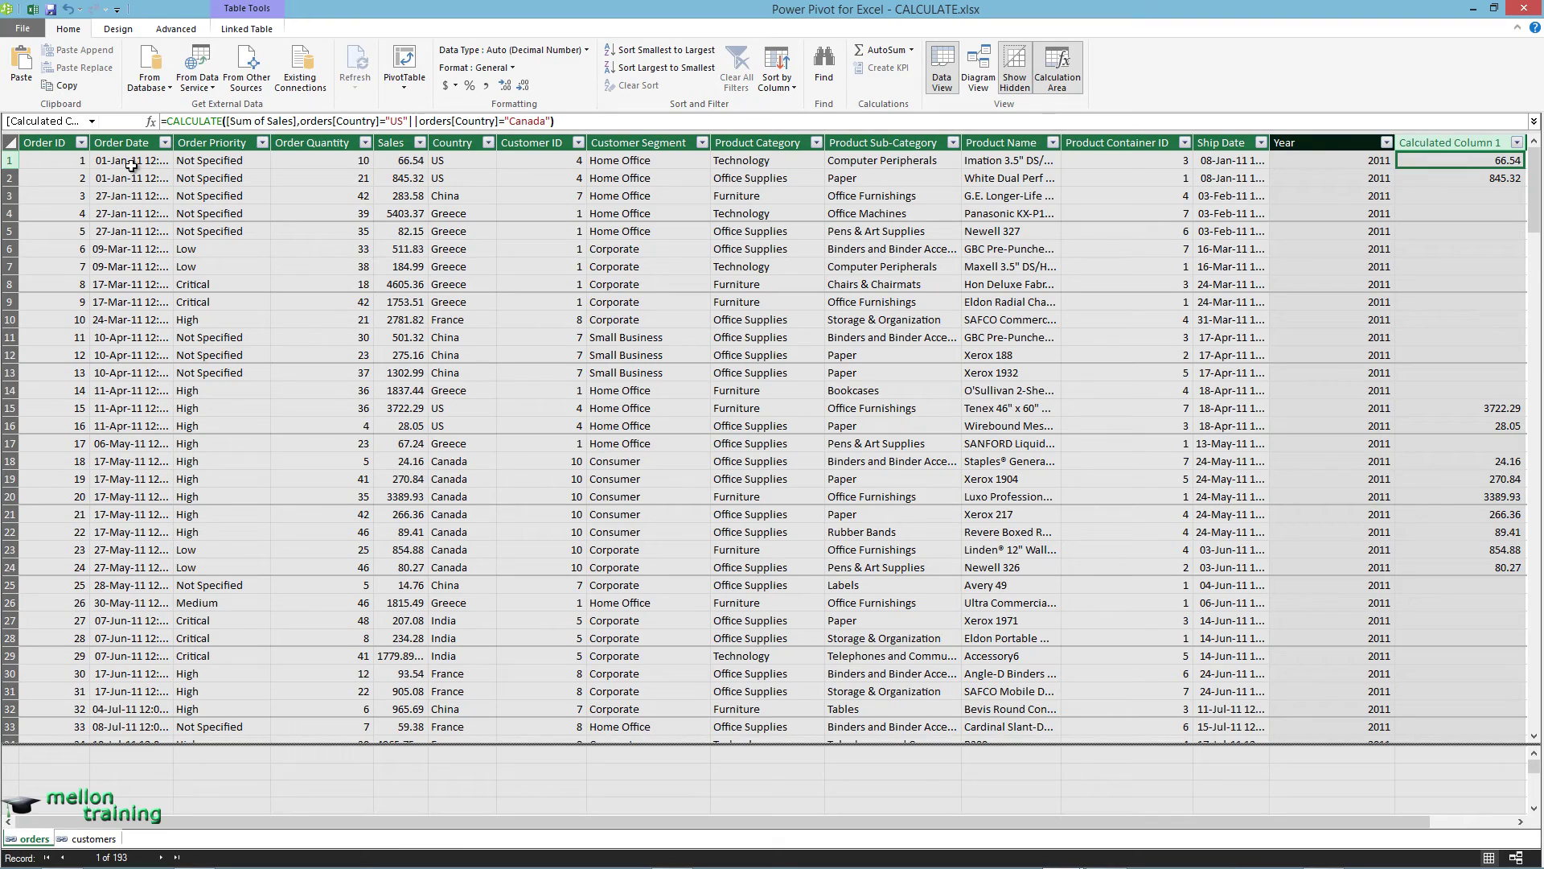
# Step: Back in Excel, put Calculated Column 1 in the PivotTable's Values area beside Sum of Sales
pyautogui.click(31, 10)
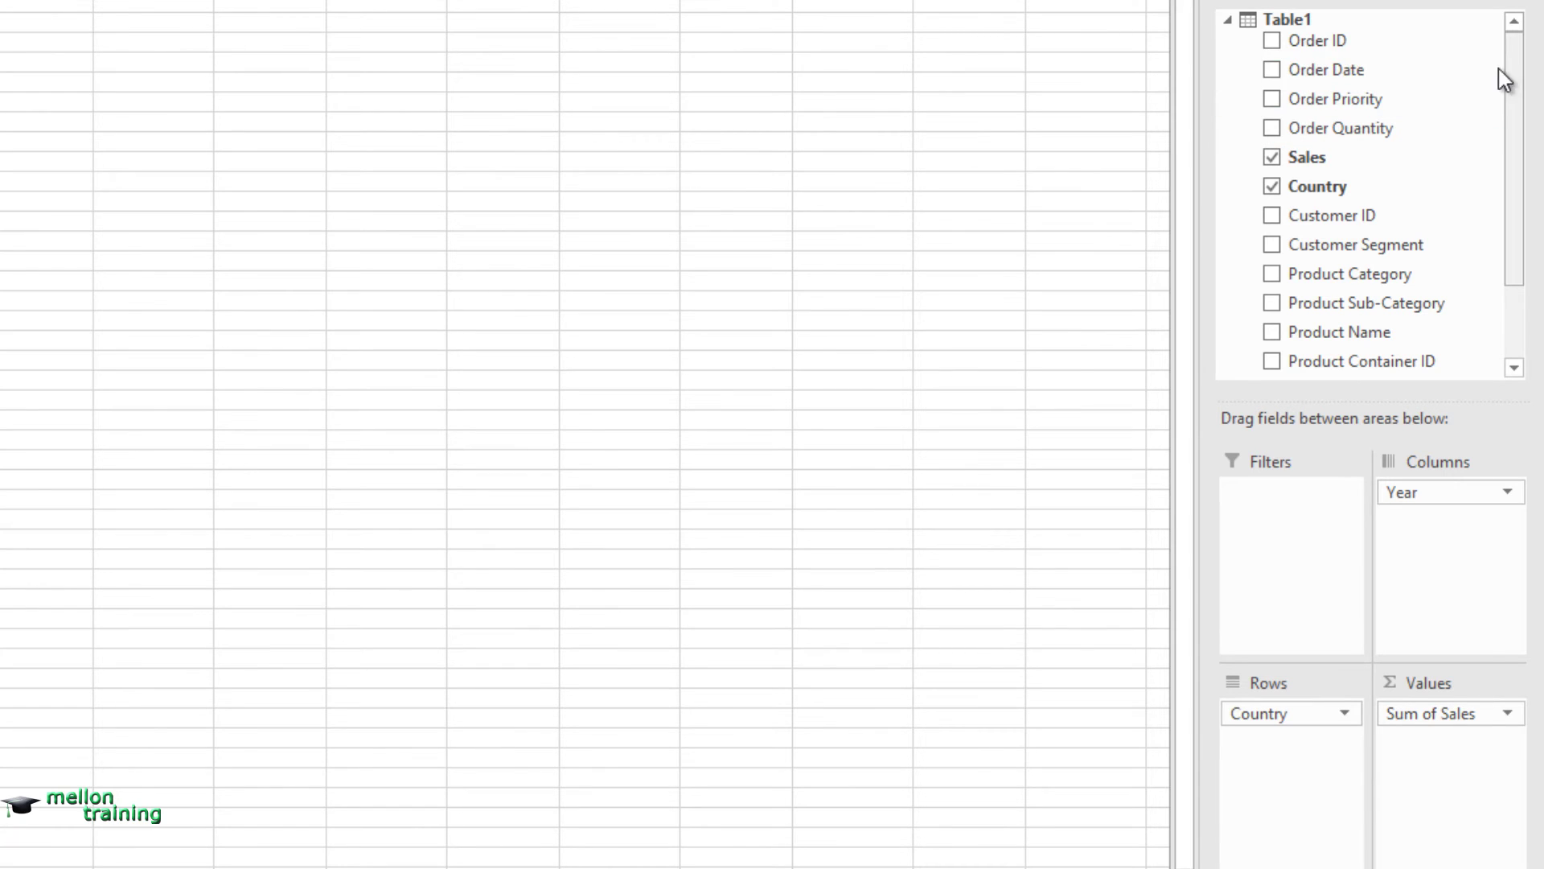
pyautogui.moveTo(1516, 78); pyautogui.dragTo(1516, 164)
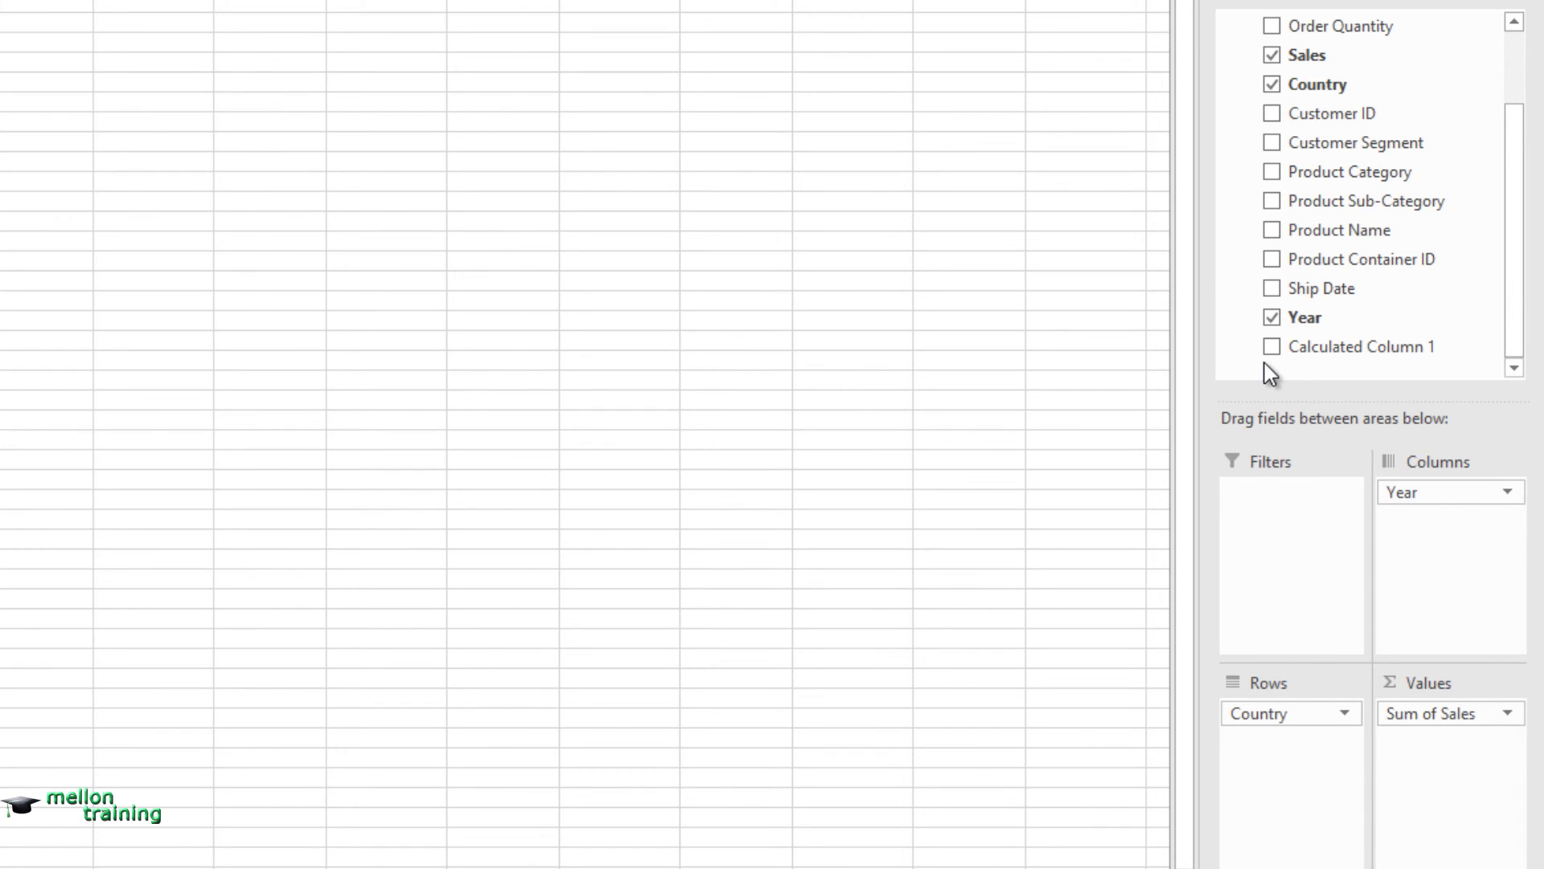
pyautogui.click(1272, 348)
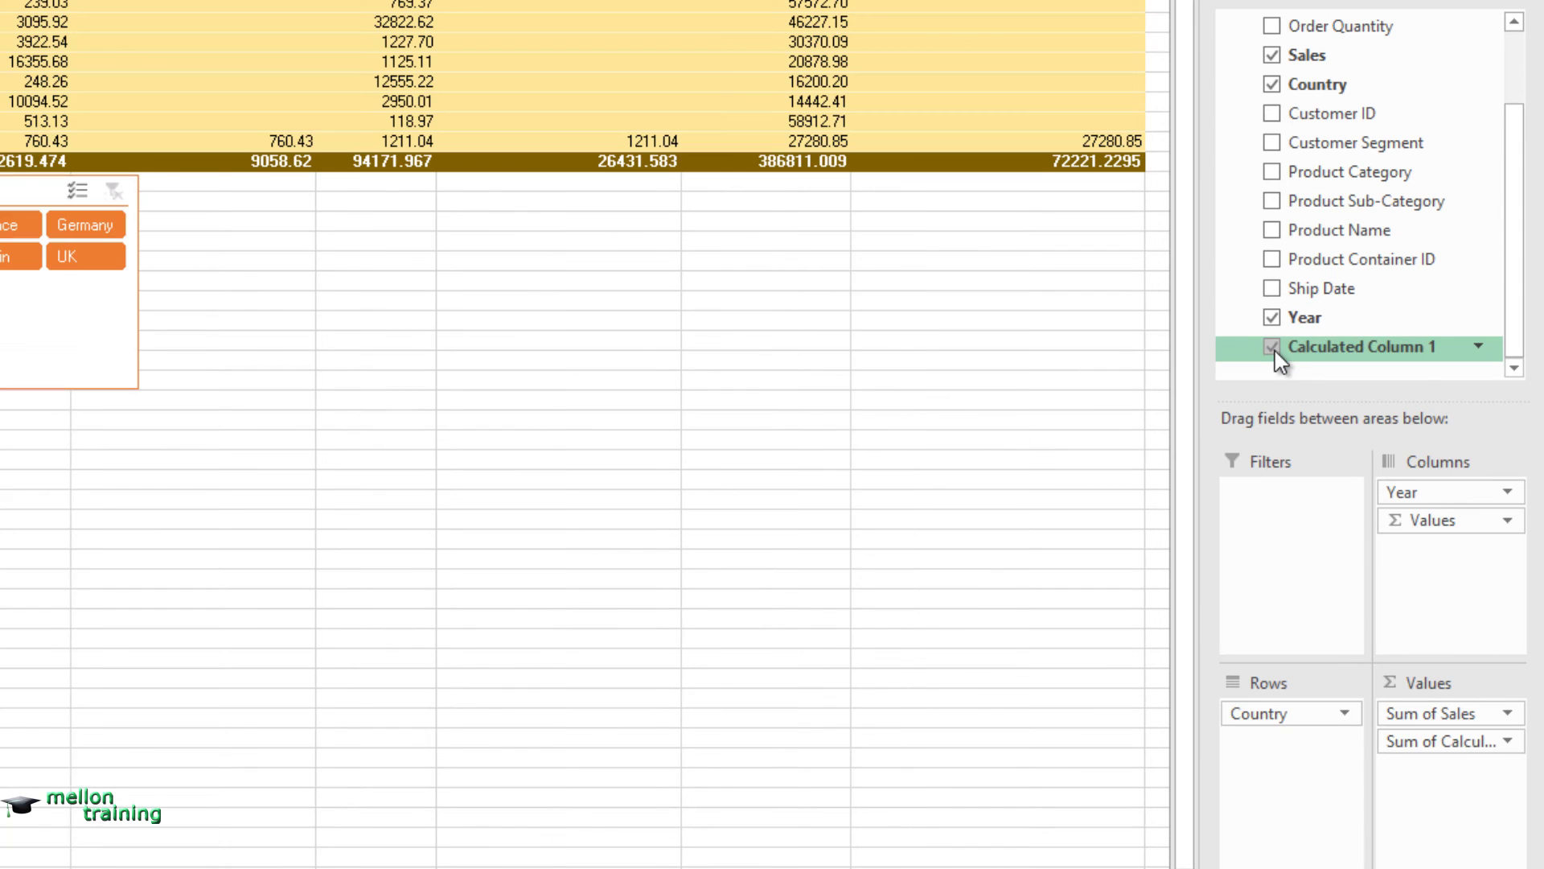
pyautogui.click(1271, 347)
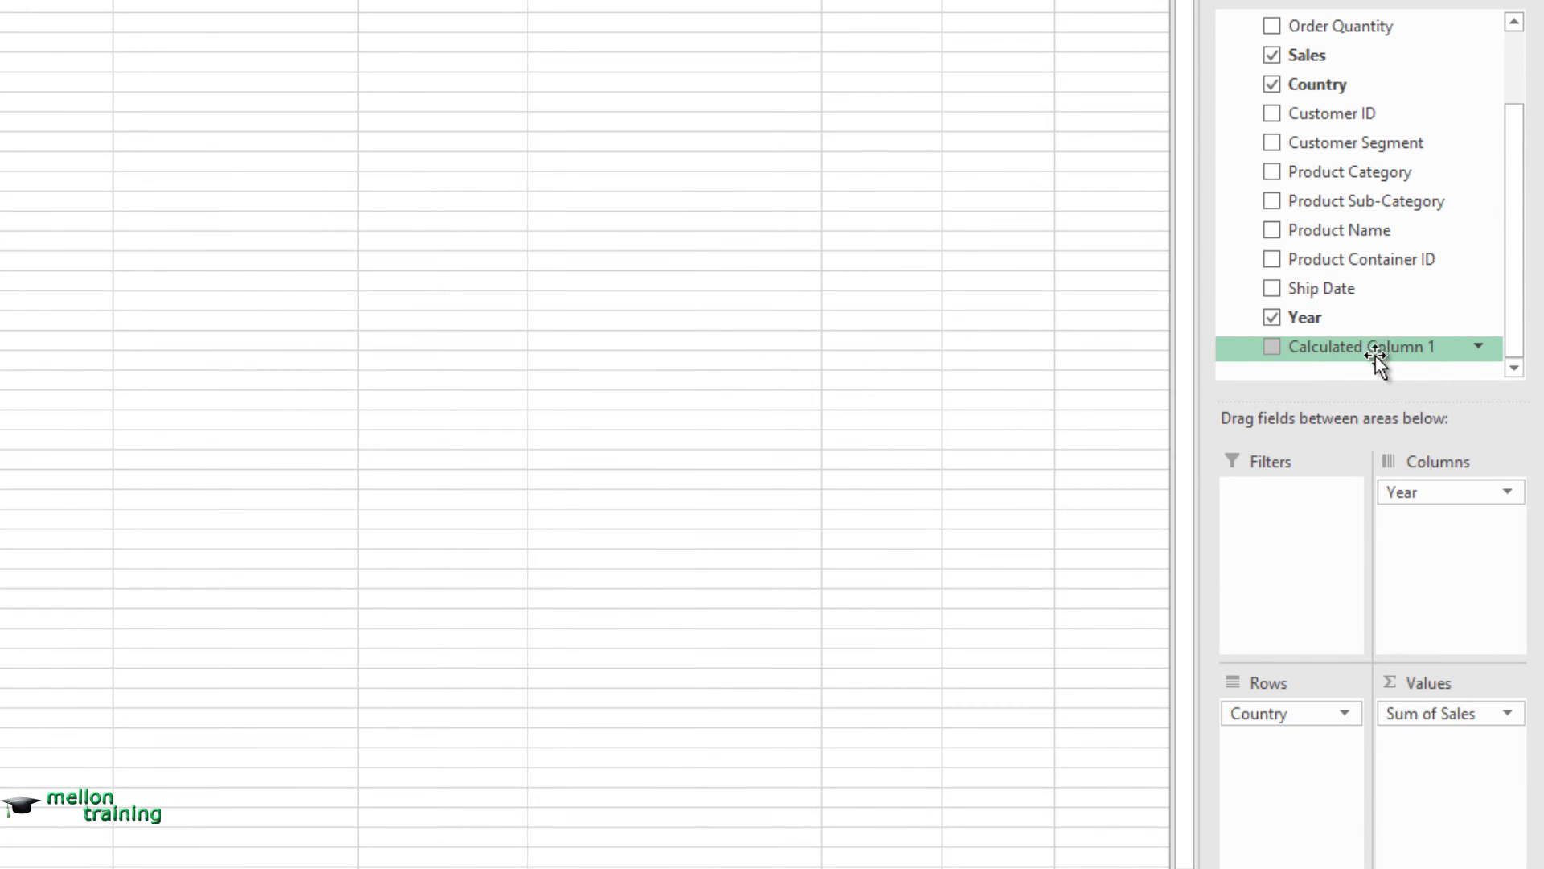
pyautogui.moveTo(1375, 348); pyautogui.dragTo(1441, 768)
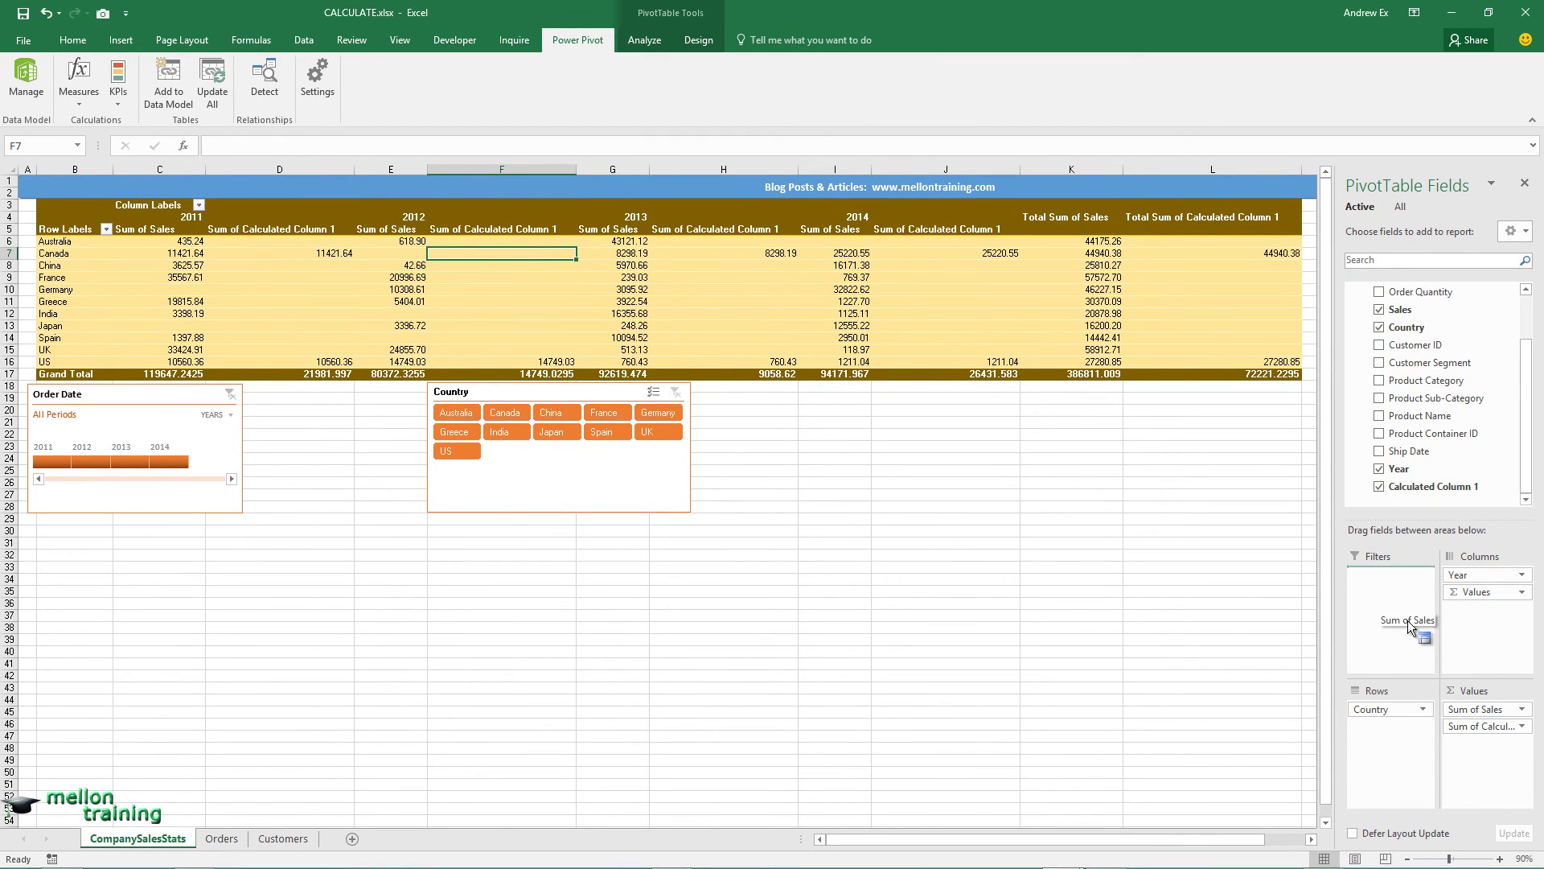
# Step: Move Sum of Sales from Values to Filters, leaving Calculated Column 1 totalling 72221.2295
pyautogui.moveTo(1484, 713); pyautogui.dragTo(1396, 621)
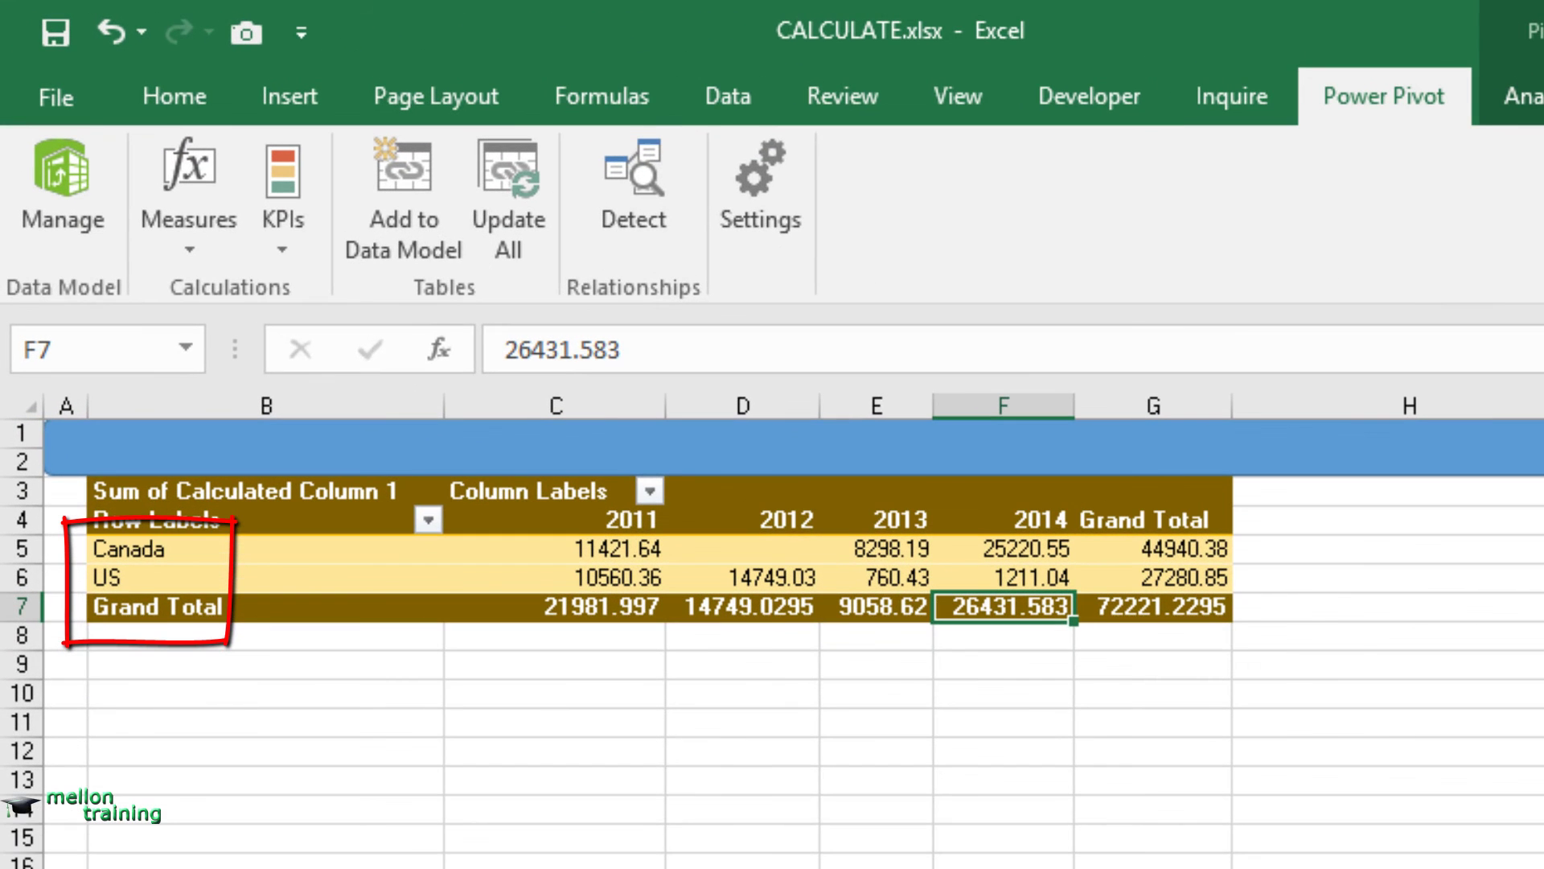